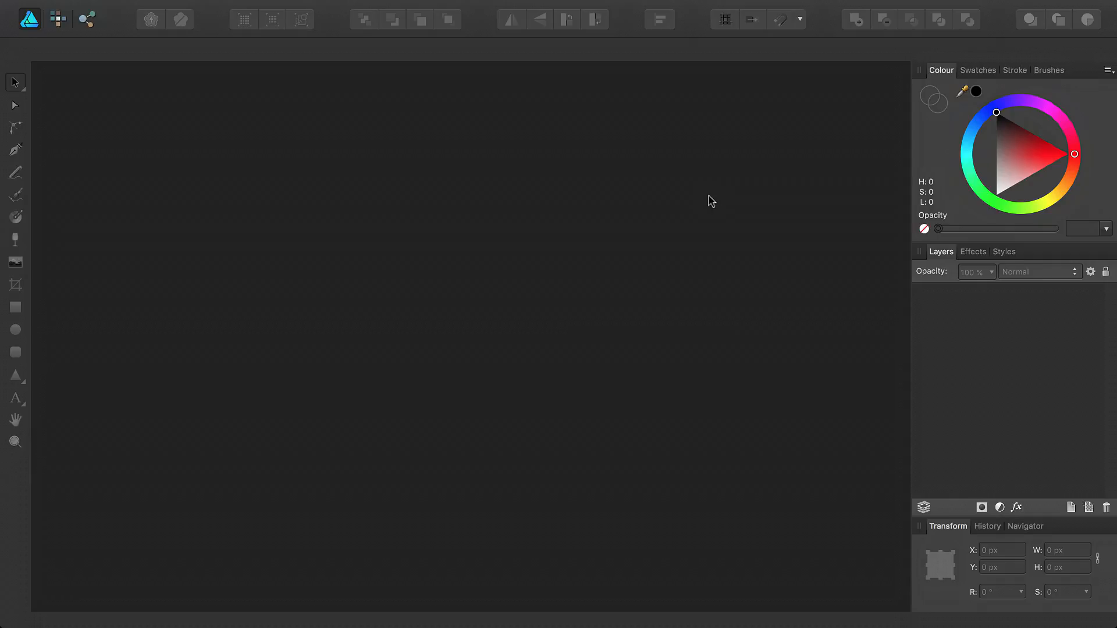
Step: Open the program's help and read the artboards topic, including the section on some uses for artboards
click(457, 13)
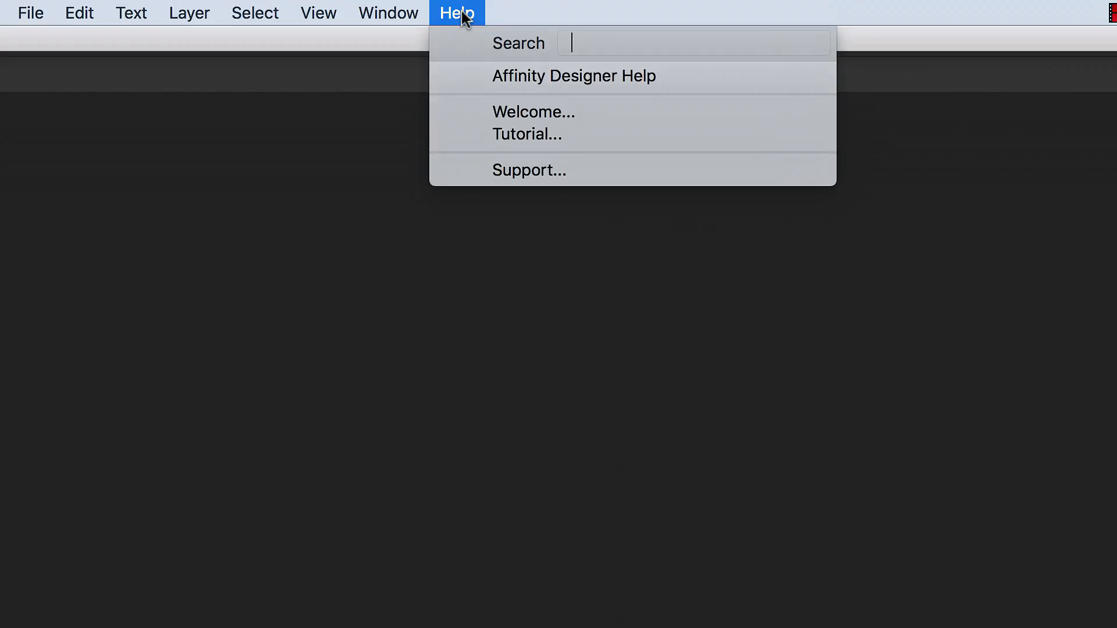
click(696, 79)
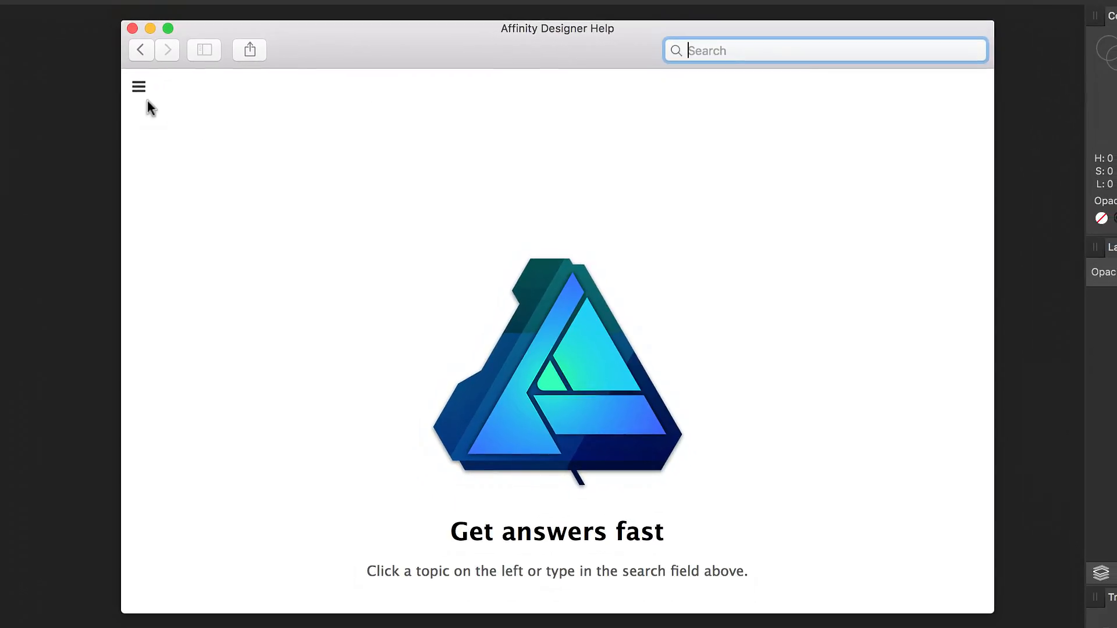
click(139, 89)
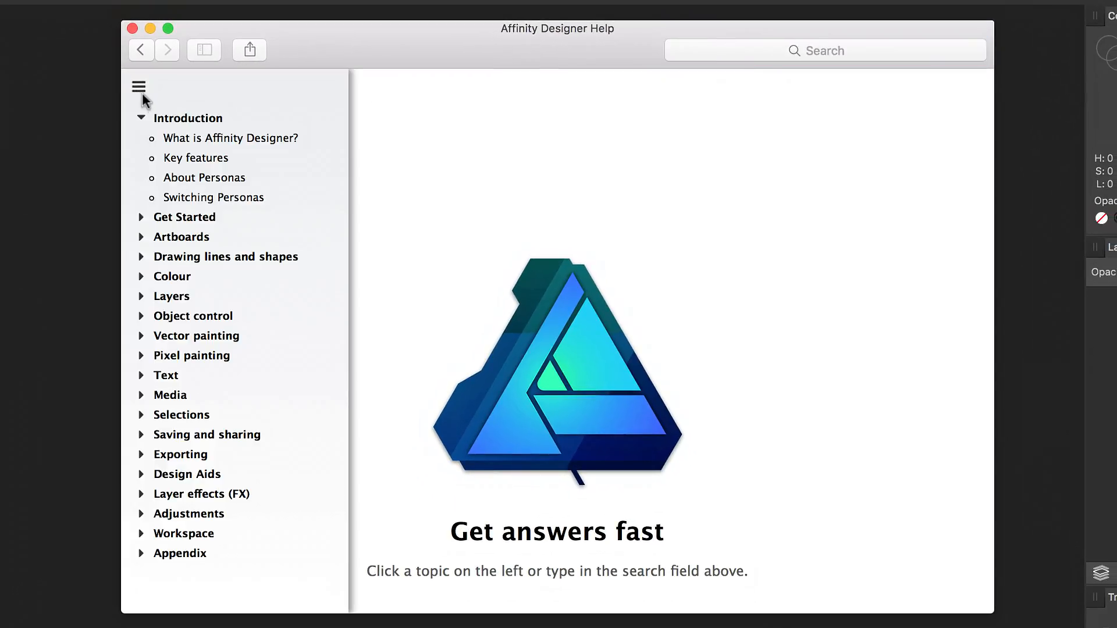
click(195, 237)
click(221, 174)
scroll(780, 390, down, 10)
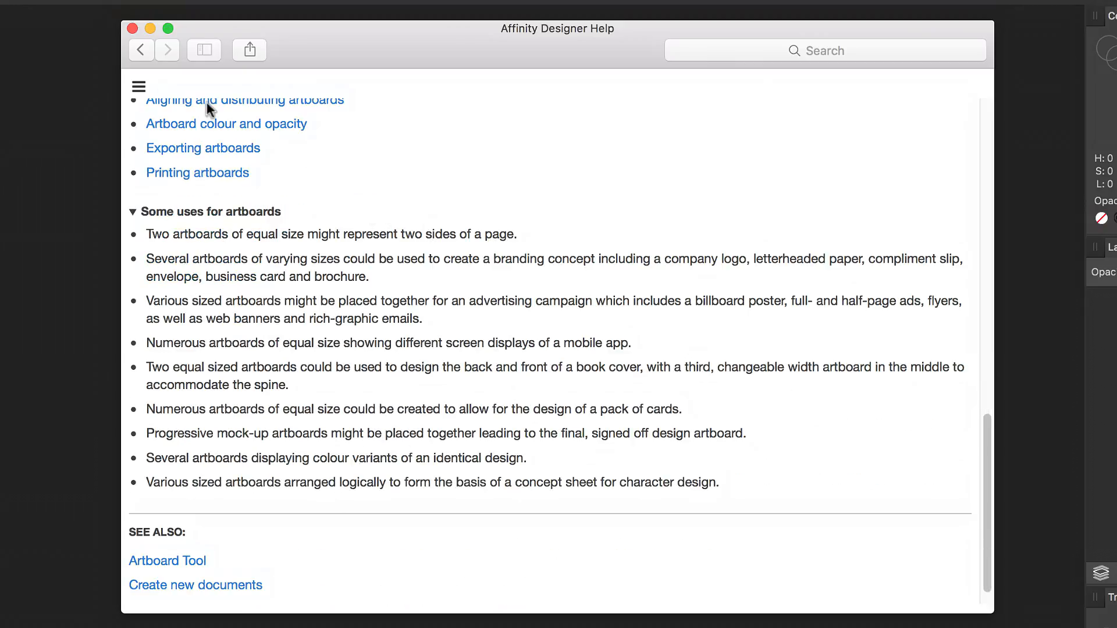
click(133, 28)
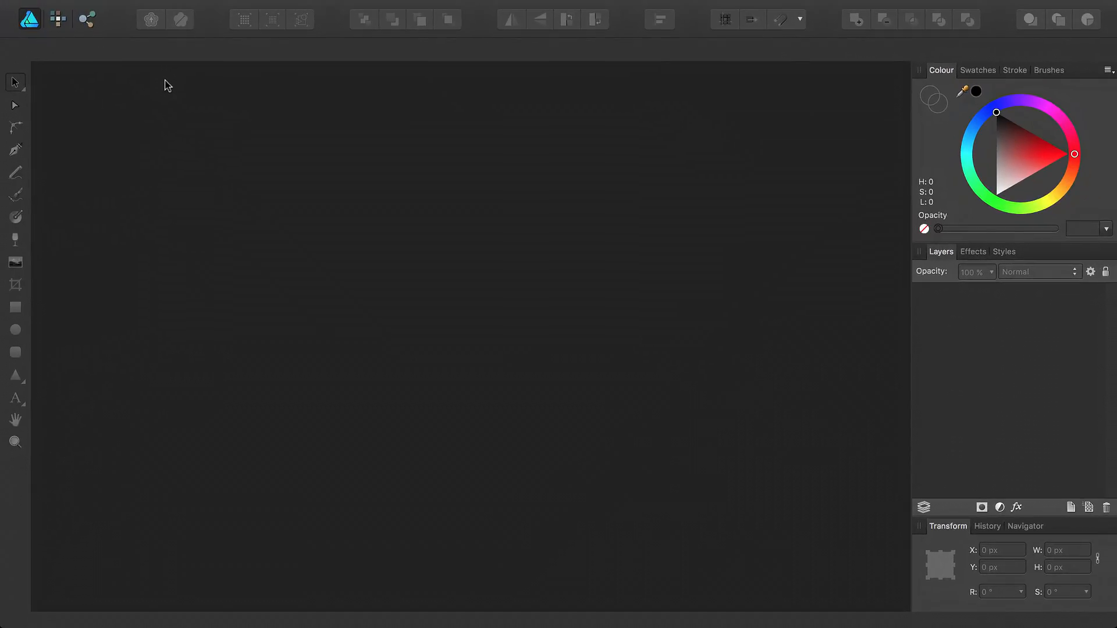
Step: Create a new Print (Press-Ready) document 127 mm wide and 203 mm high with the Create artboard option enabled
key(super+n)
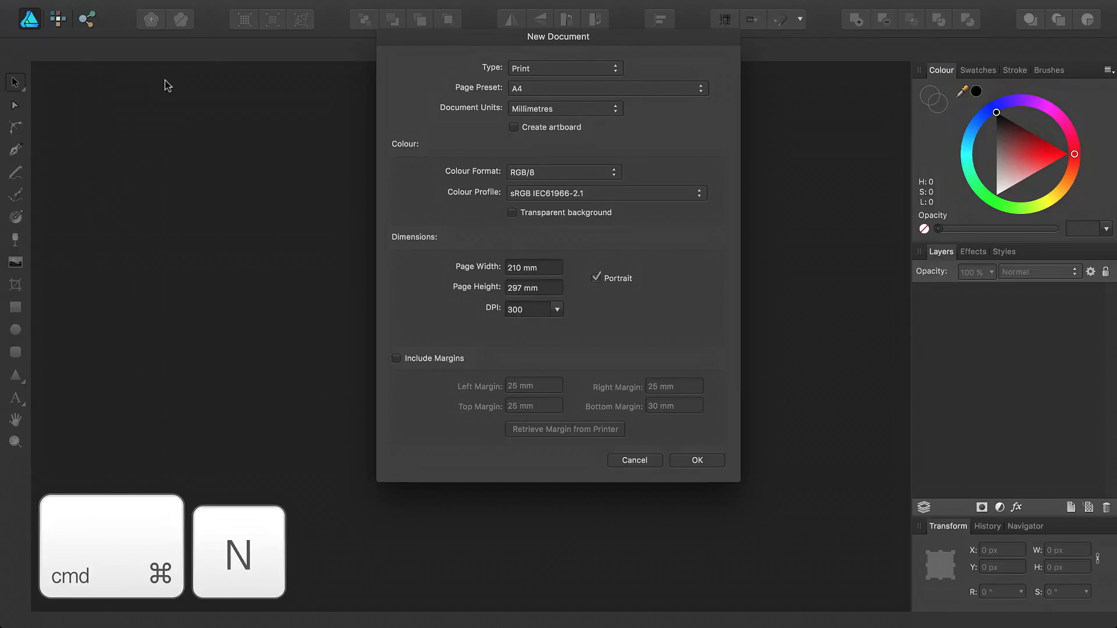
click(553, 70)
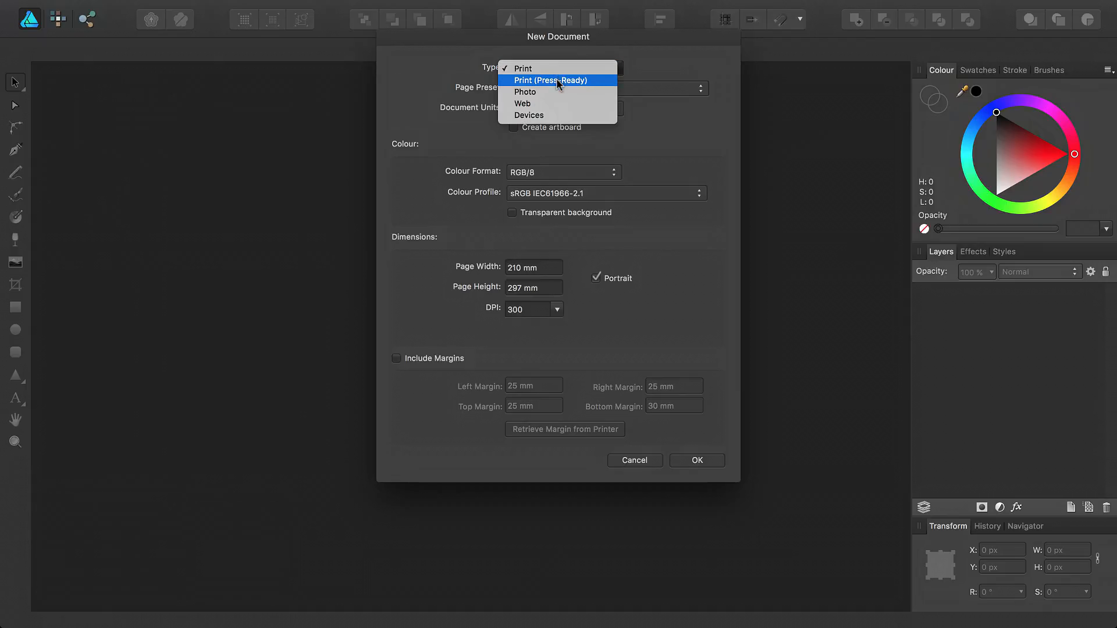
click(557, 82)
click(552, 267)
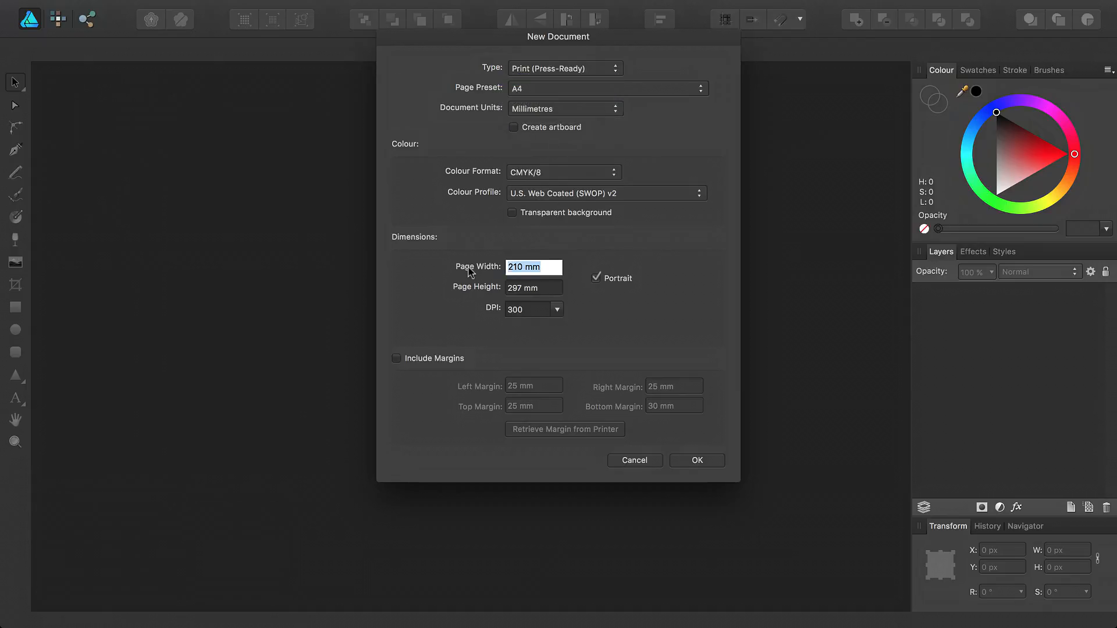
text(127)
click(533, 291)
text(203)
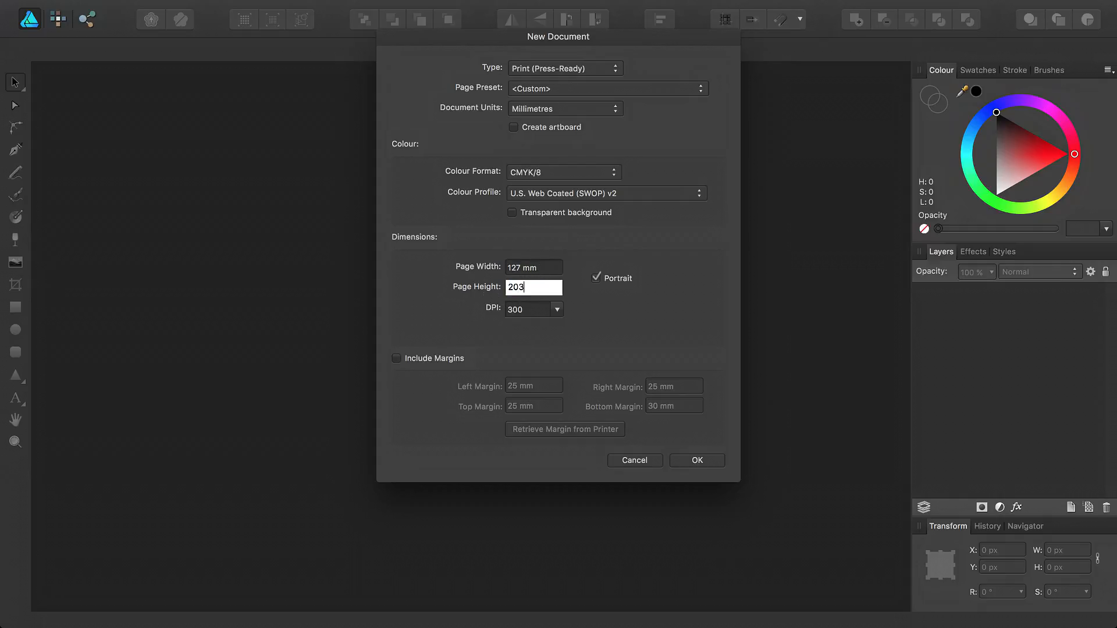
key(Return)
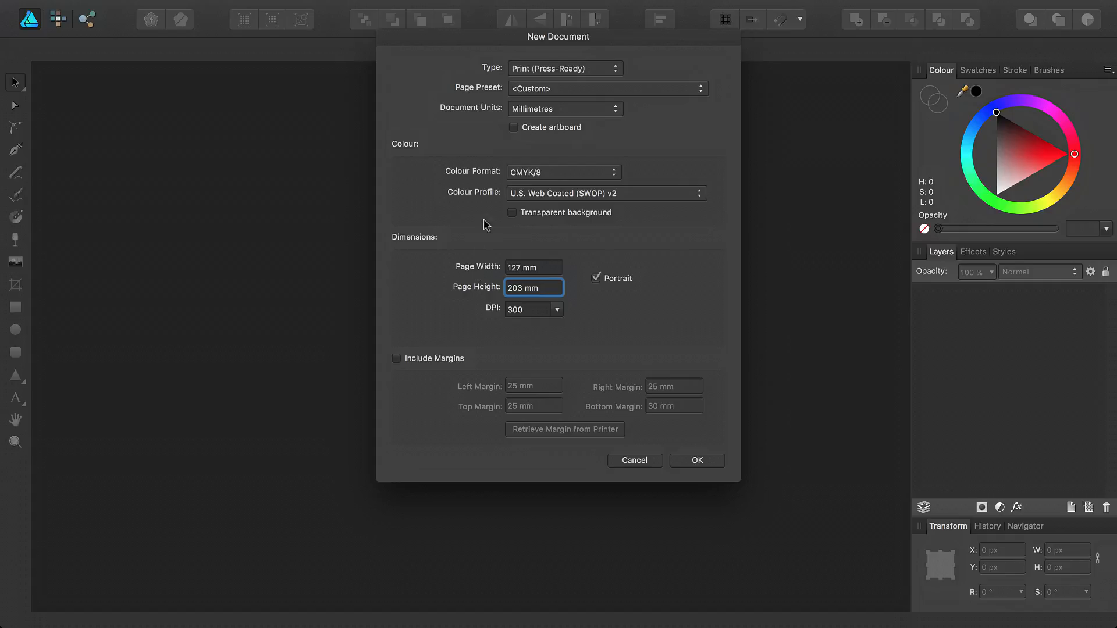
click(514, 127)
click(697, 460)
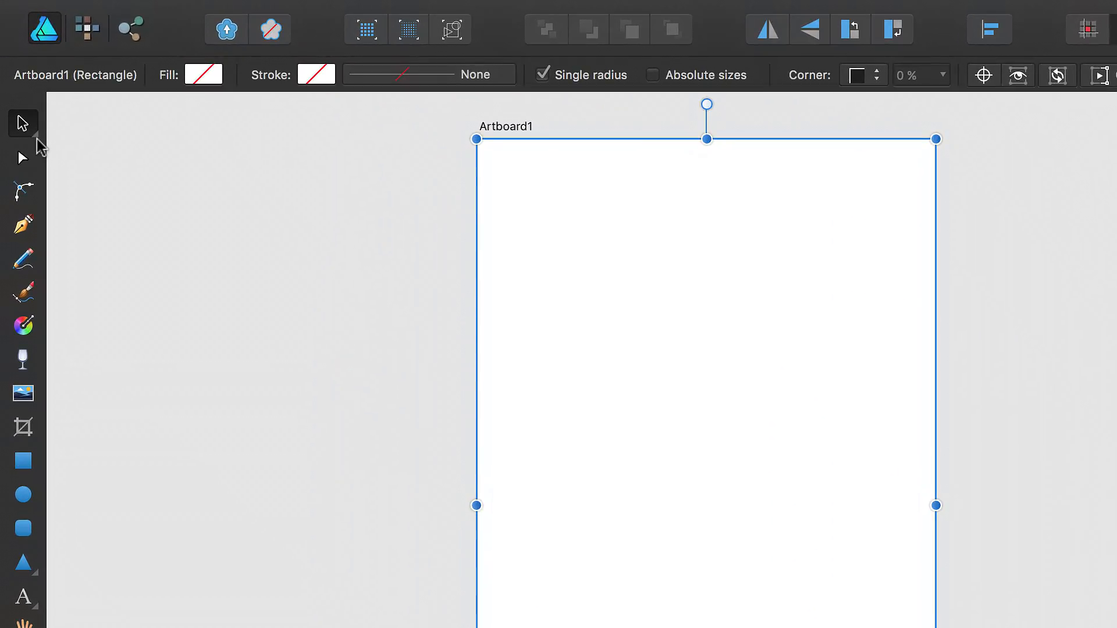
Step: Insert a second artboard at the Document size with the Artboard Tool
click(37, 139)
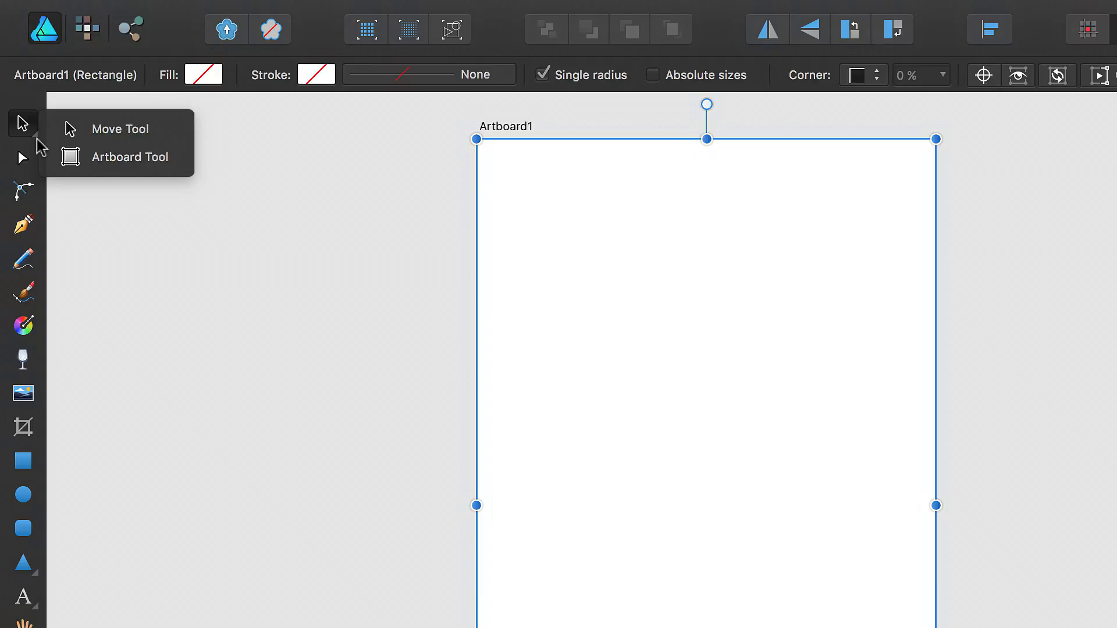
click(94, 158)
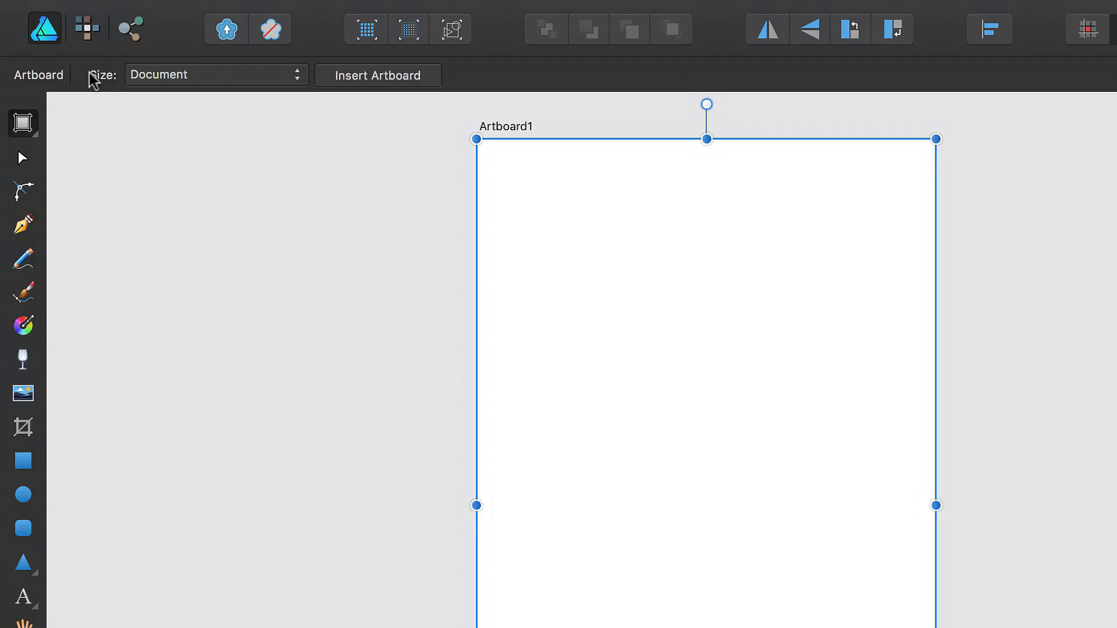
click(246, 80)
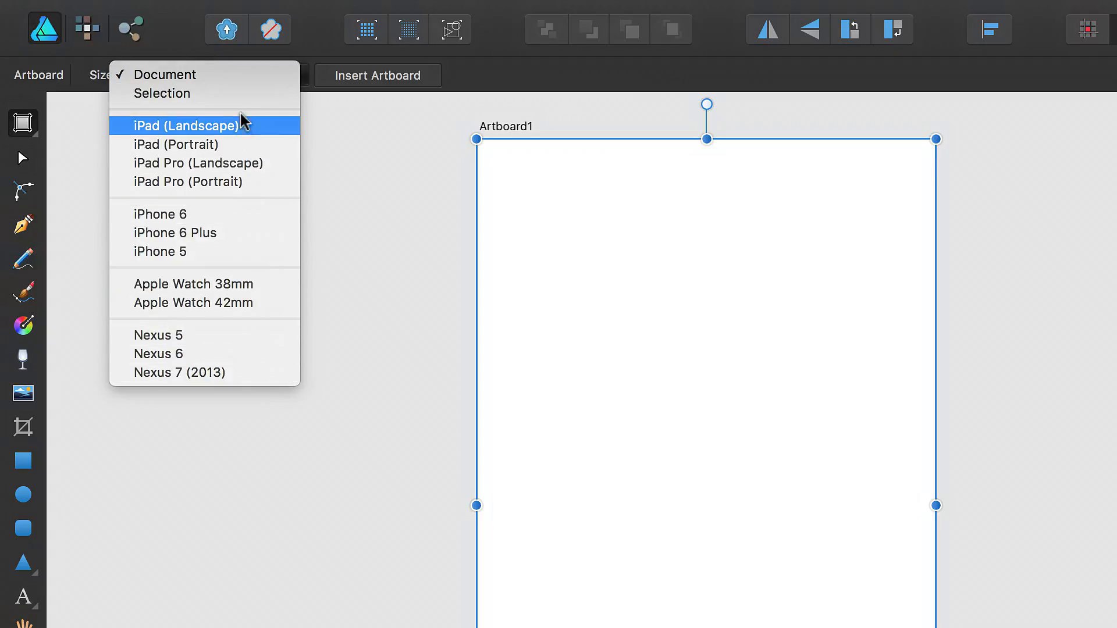
click(244, 77)
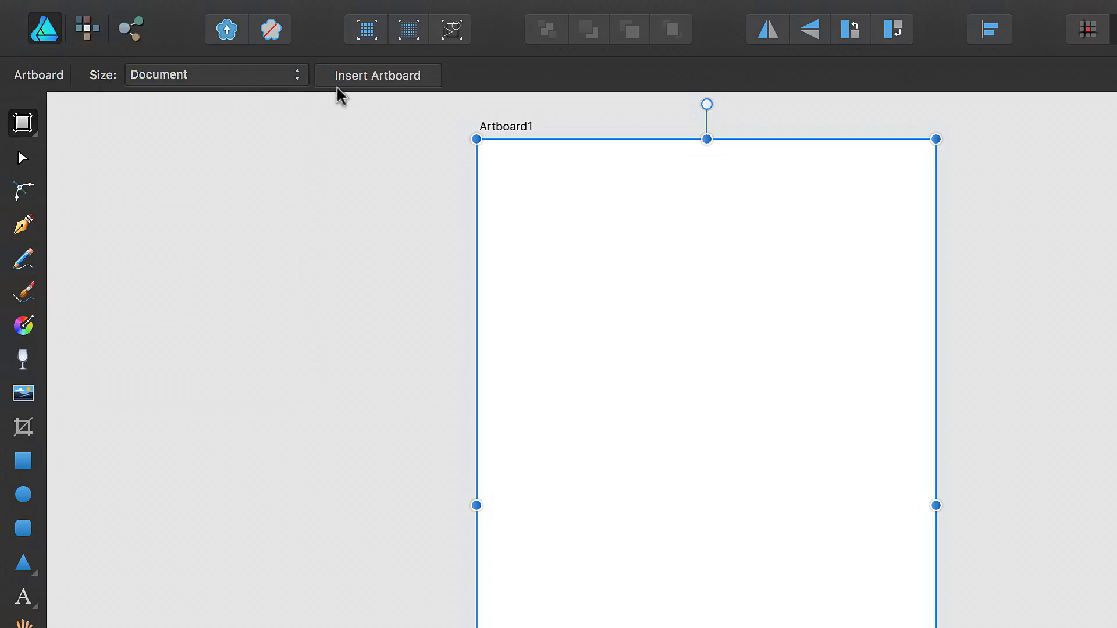
click(367, 86)
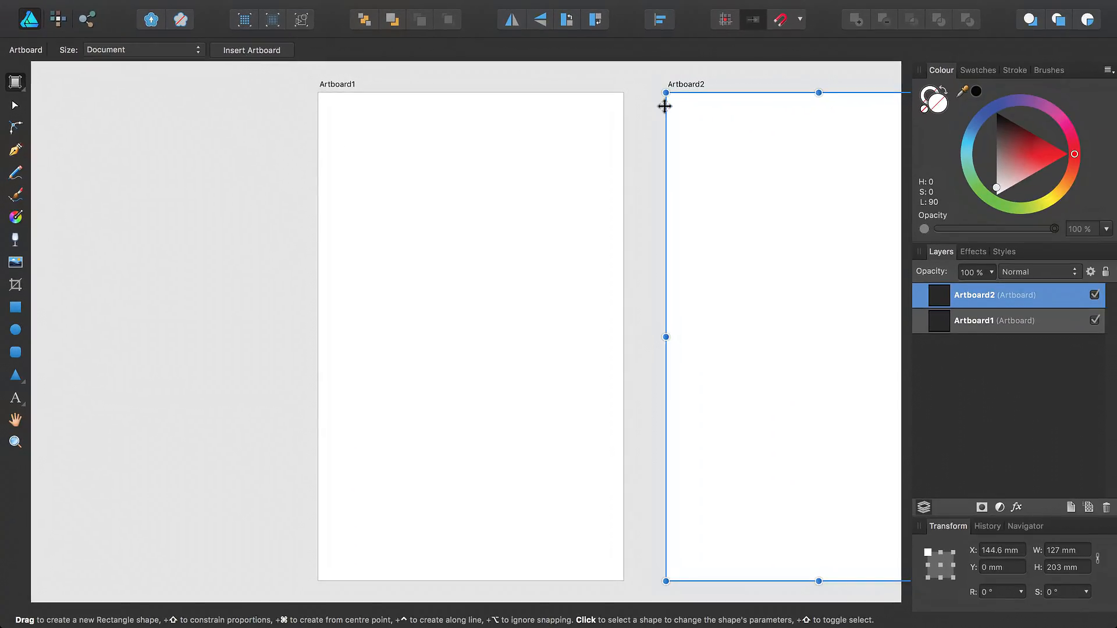
scroll(662, 106, right, 5)
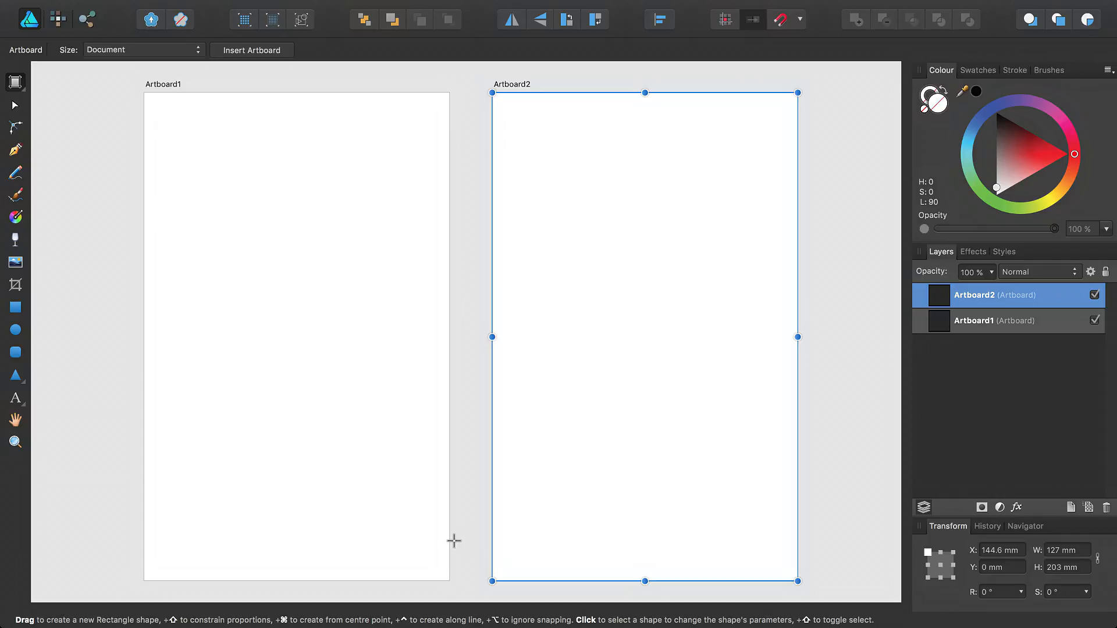
key(super+n)
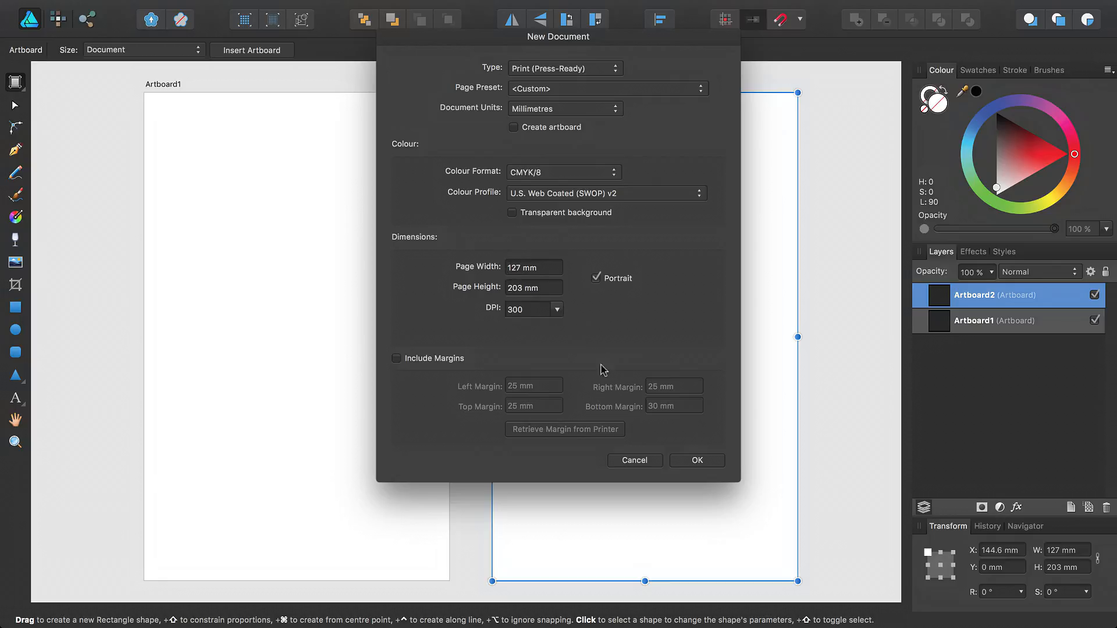
click(635, 462)
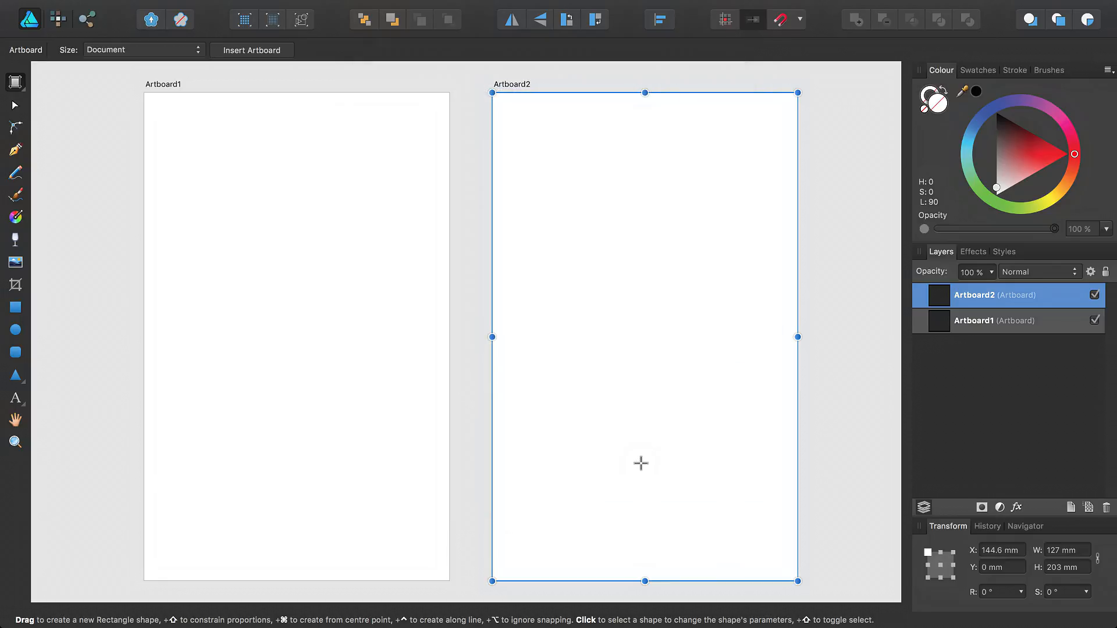
click(145, 50)
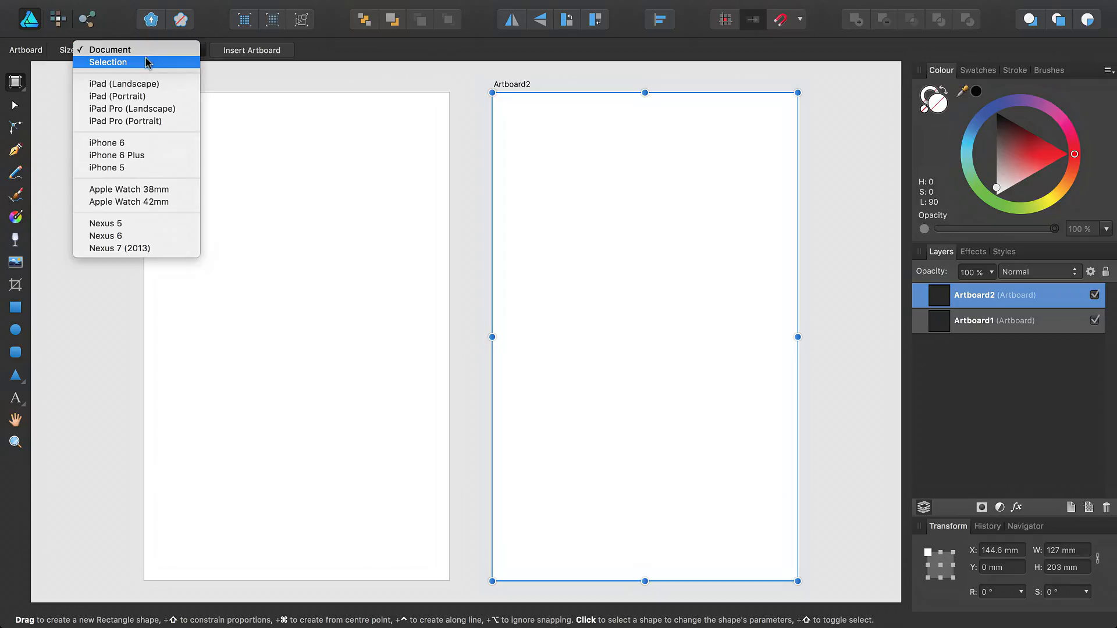
click(145, 63)
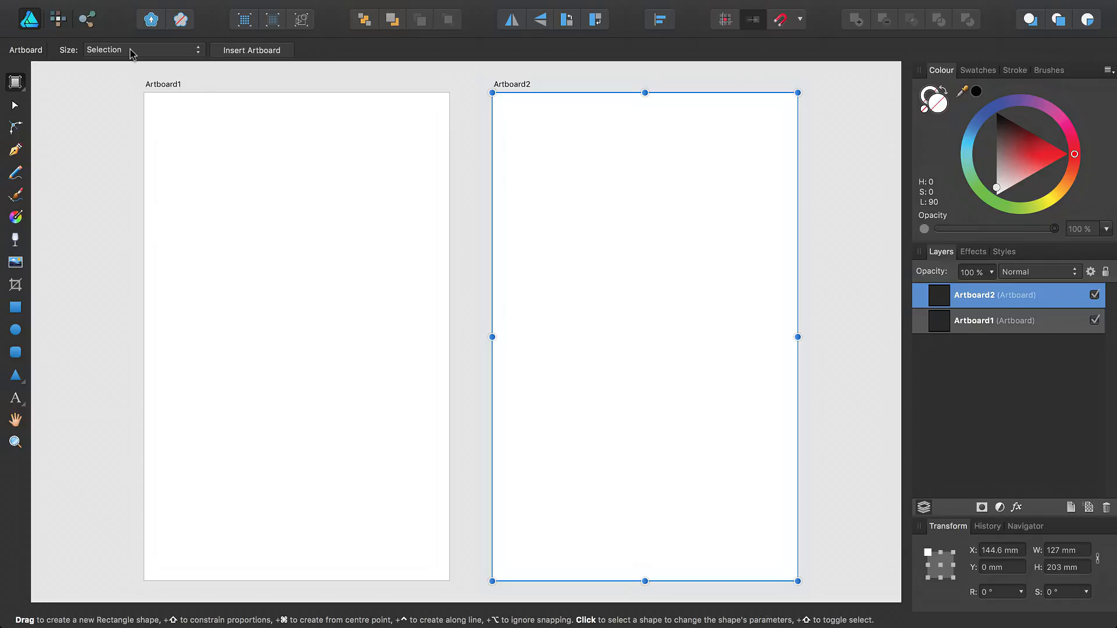
Step: Draw an ellipse about 84 mm wide and 40.5 mm high in the empty area to the right of Artboard2
key(space)
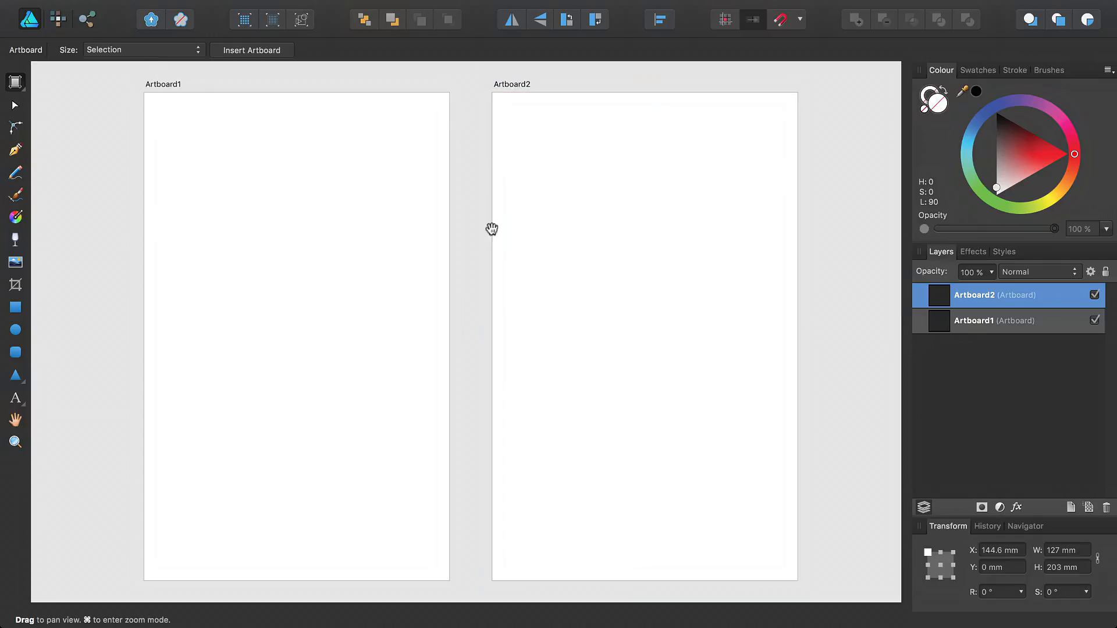
drag(583, 239, 309, 217)
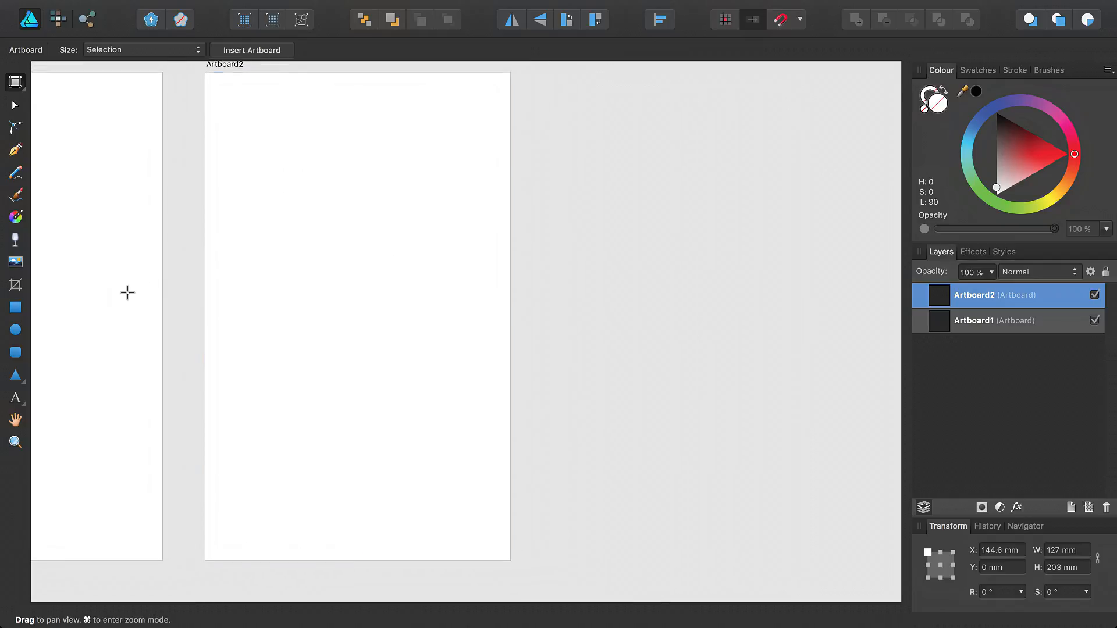
click(16, 330)
drag(560, 158, 762, 256)
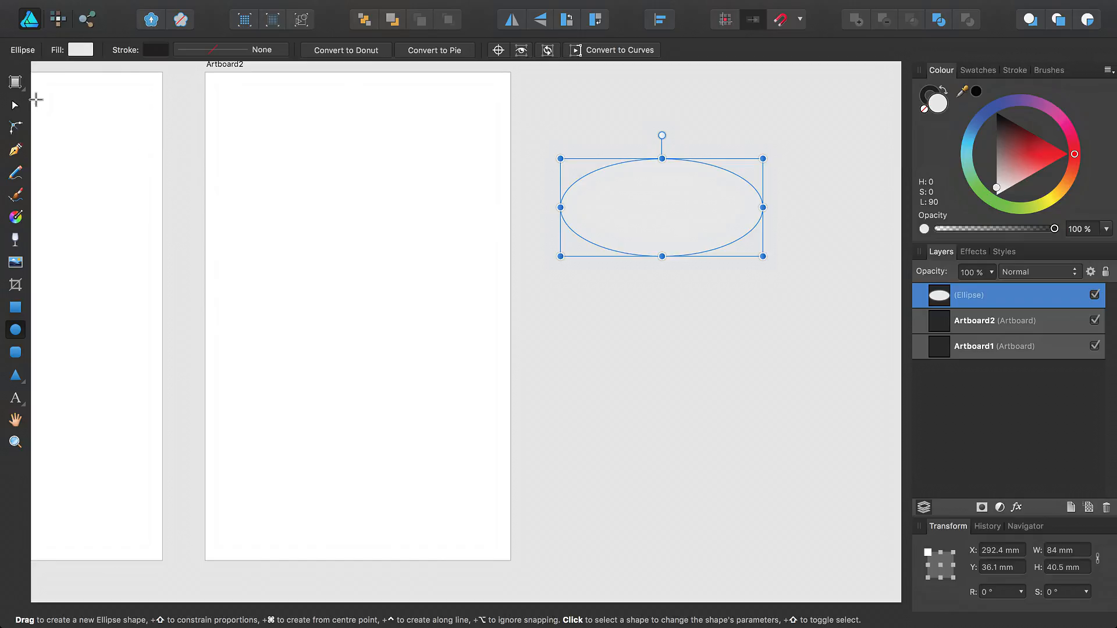
Step: Insert an artboard around the selected ellipse with the Artboard Tool, using the Selection size
click(16, 83)
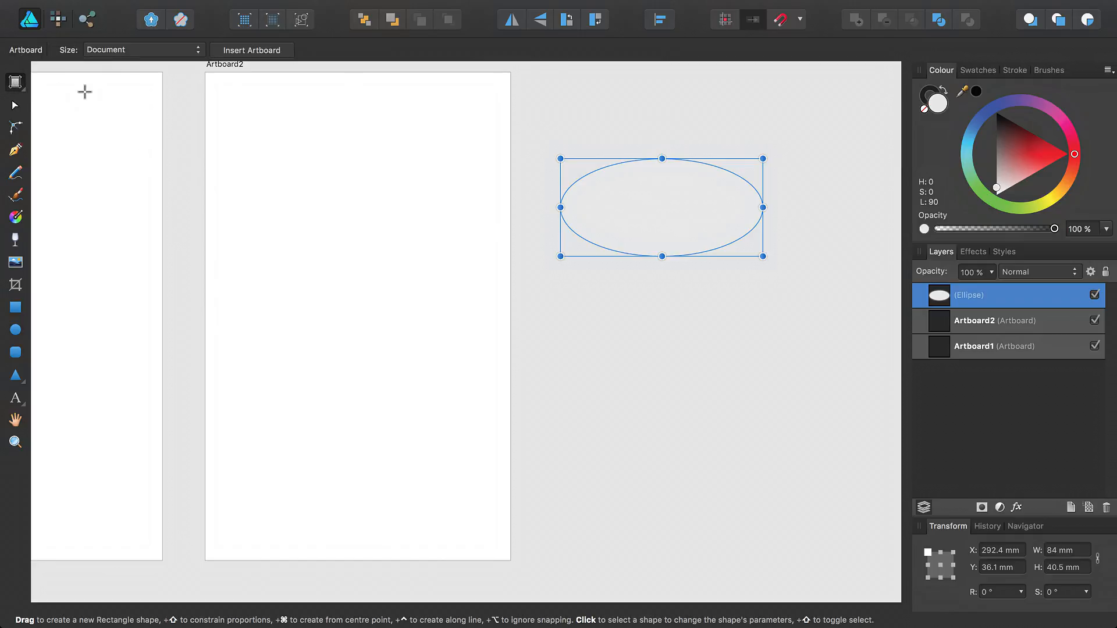
click(145, 51)
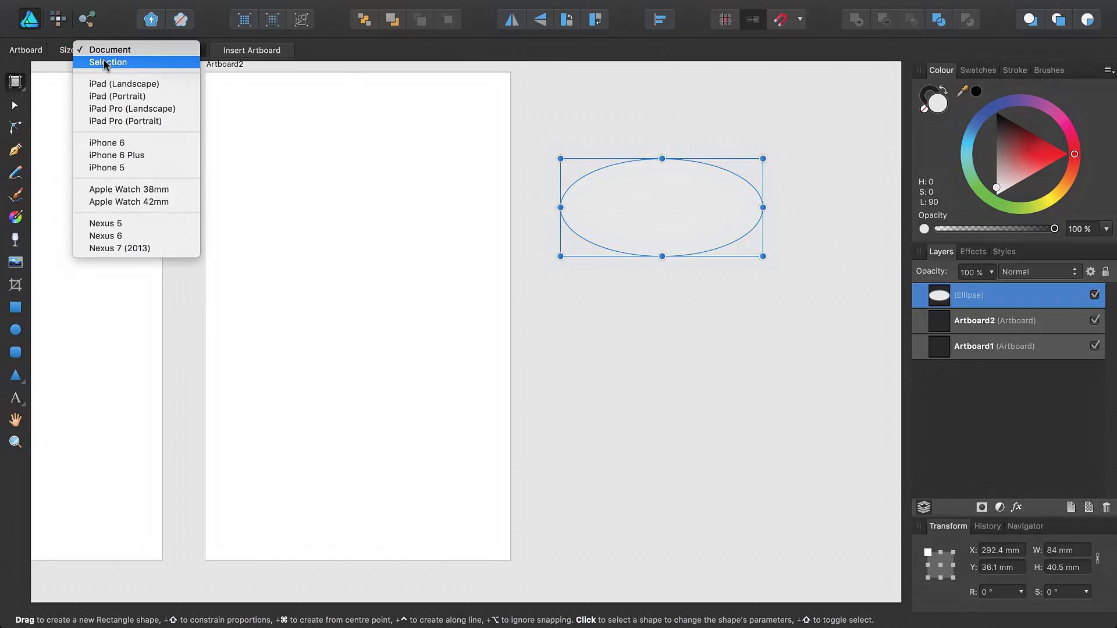
click(105, 62)
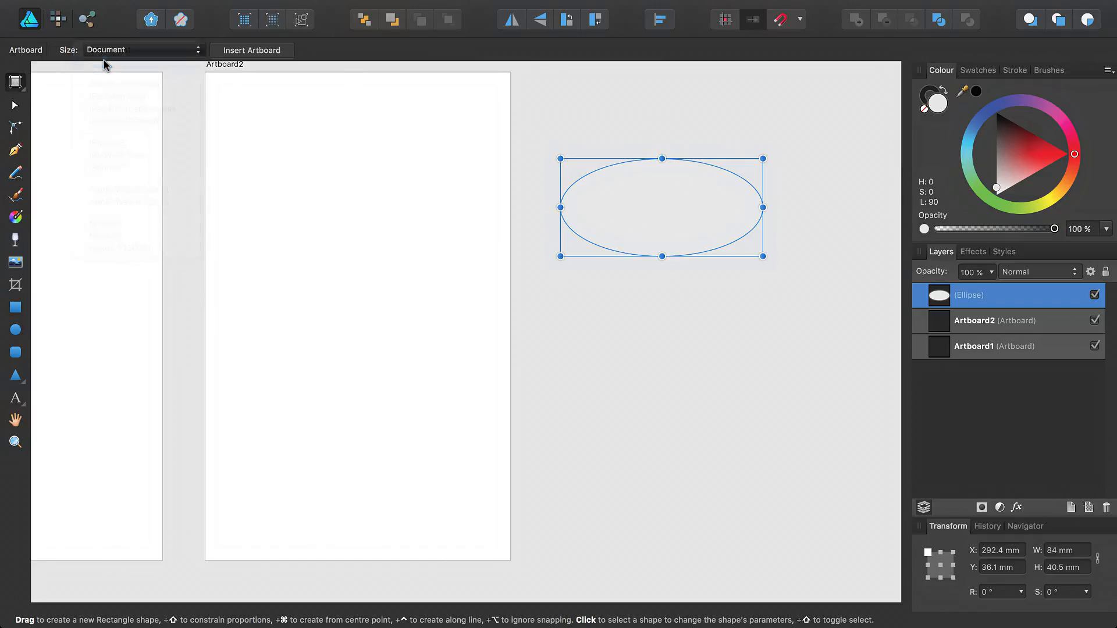
click(248, 54)
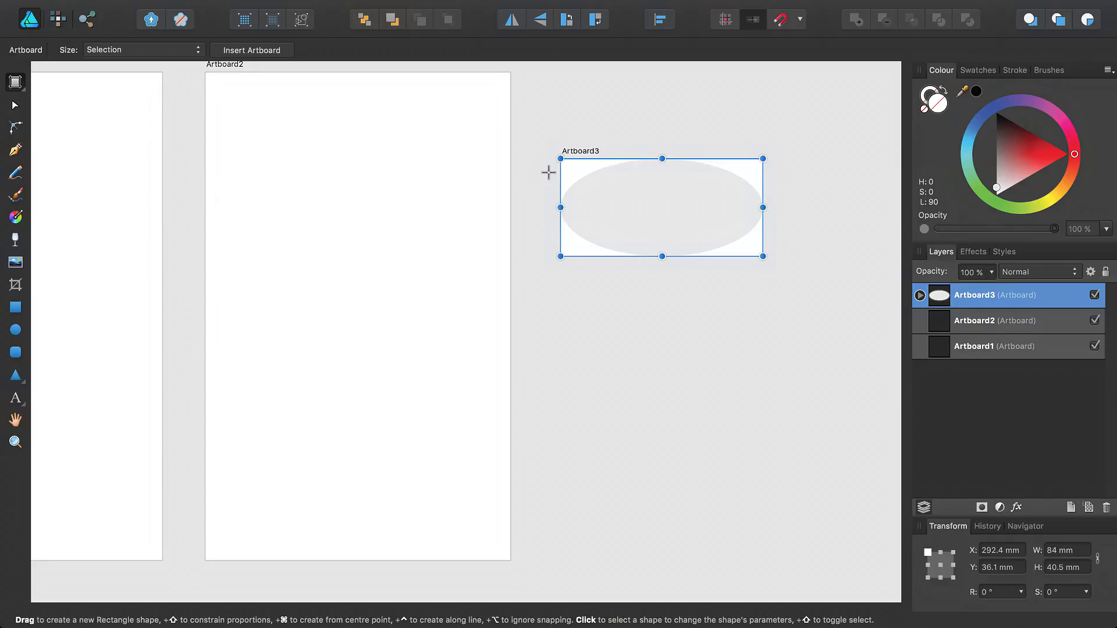
Step: Insert another artboard using the iPhone 6 size preset
click(133, 51)
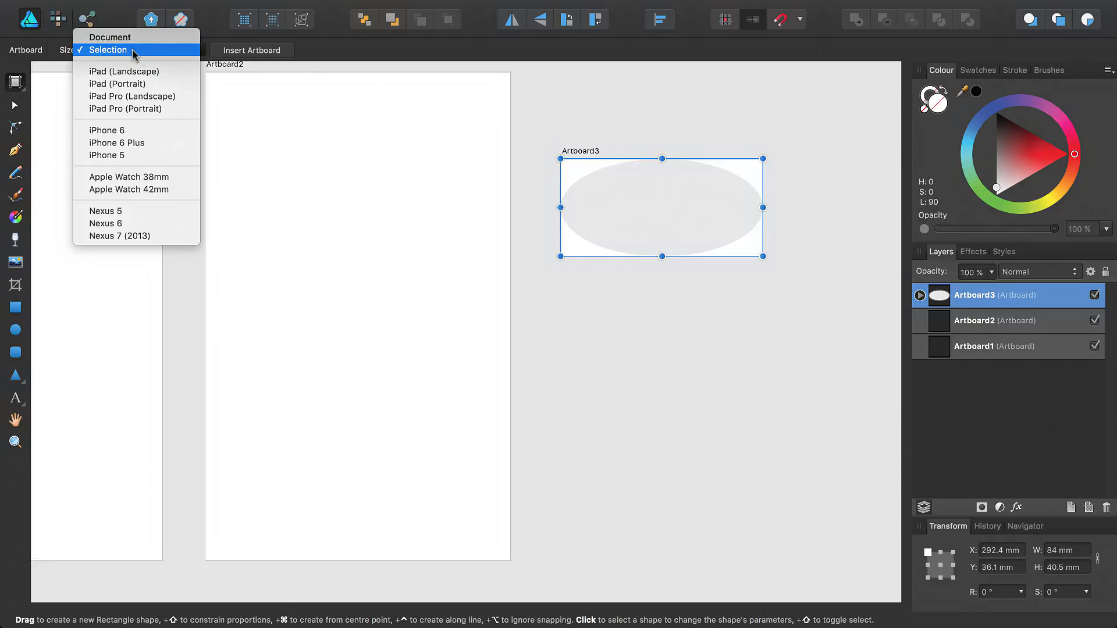
click(154, 129)
click(252, 51)
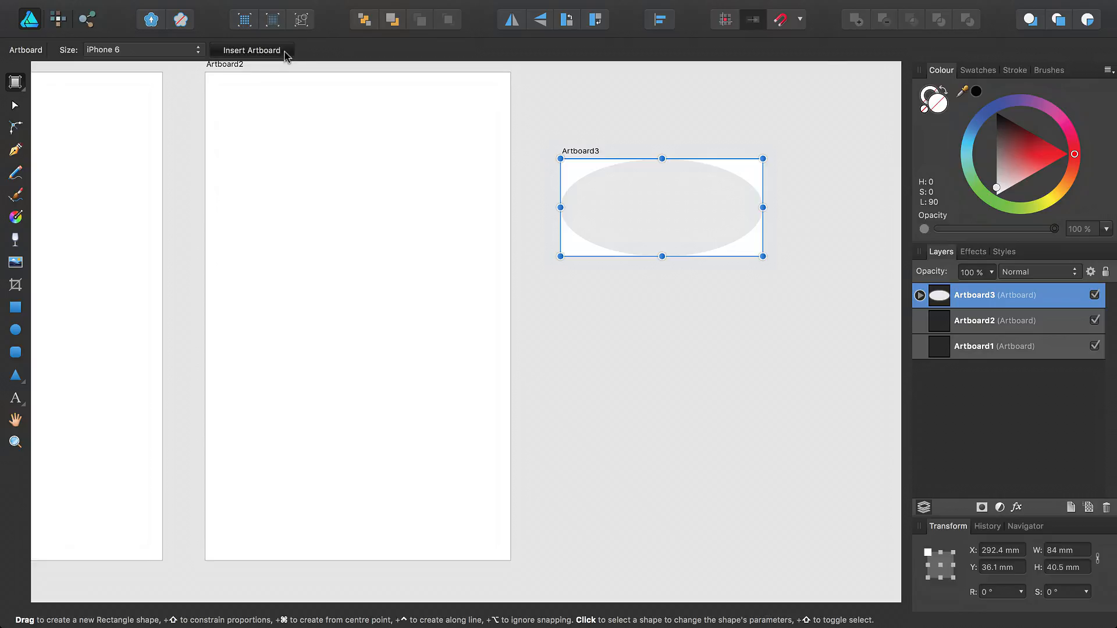
Step: Draw a custom artboard about 38 mm wide and 111.5 mm high beneath the ellipse's artboard
key(super+0)
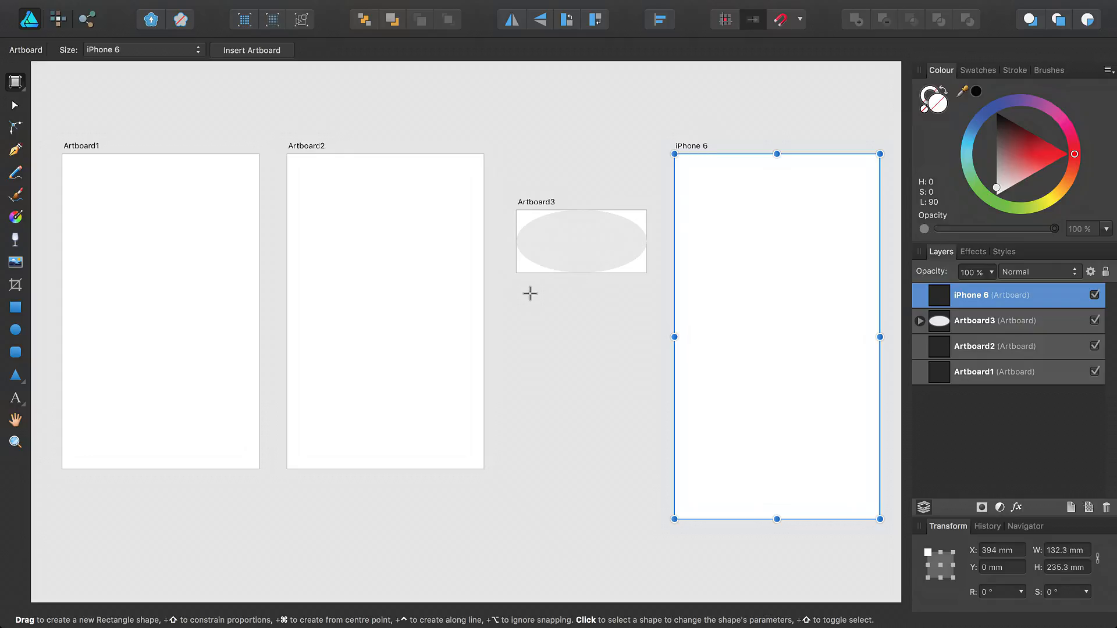
drag(529, 293, 589, 466)
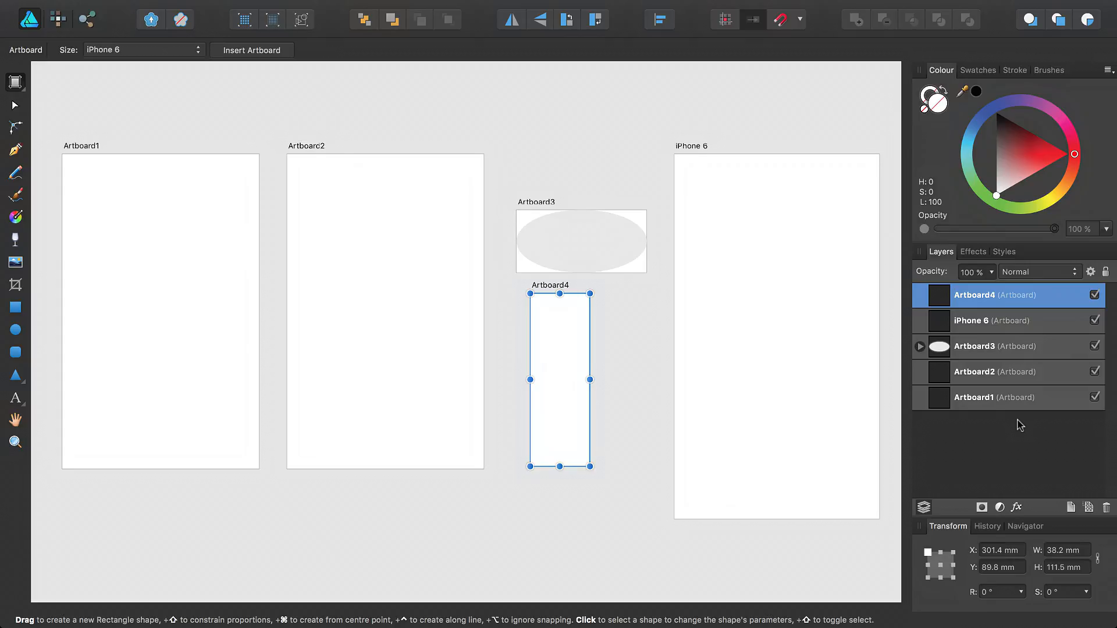
Step: Select the iPhone 6 artboard through its layer, and Artboard3 and Artboard2 directly on the canvas, using the Artboard and Move tools
click(998, 326)
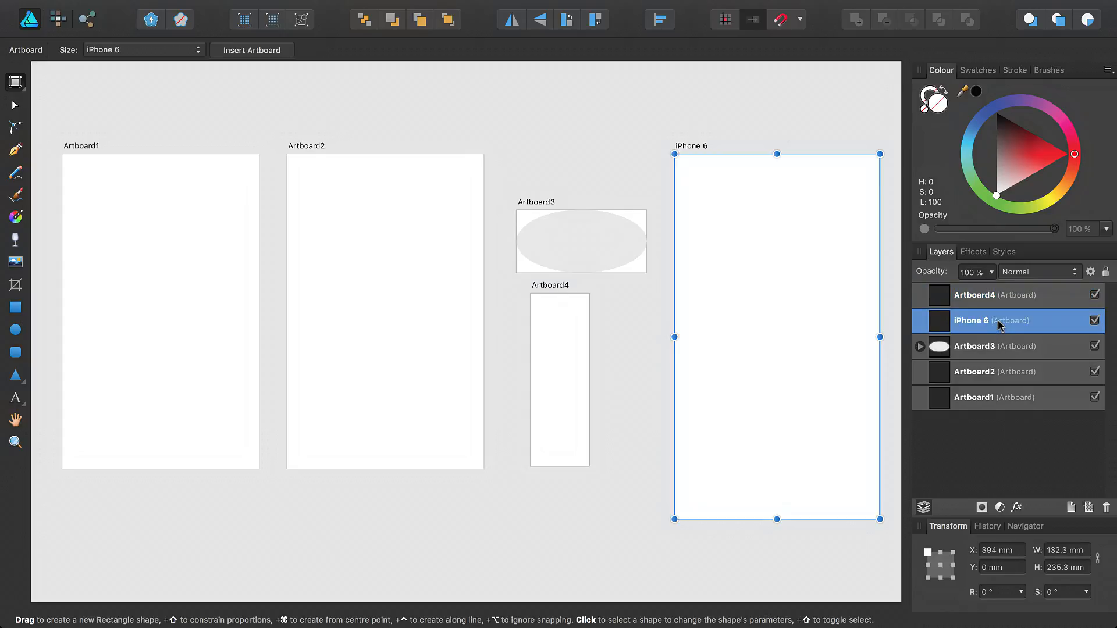
click(608, 245)
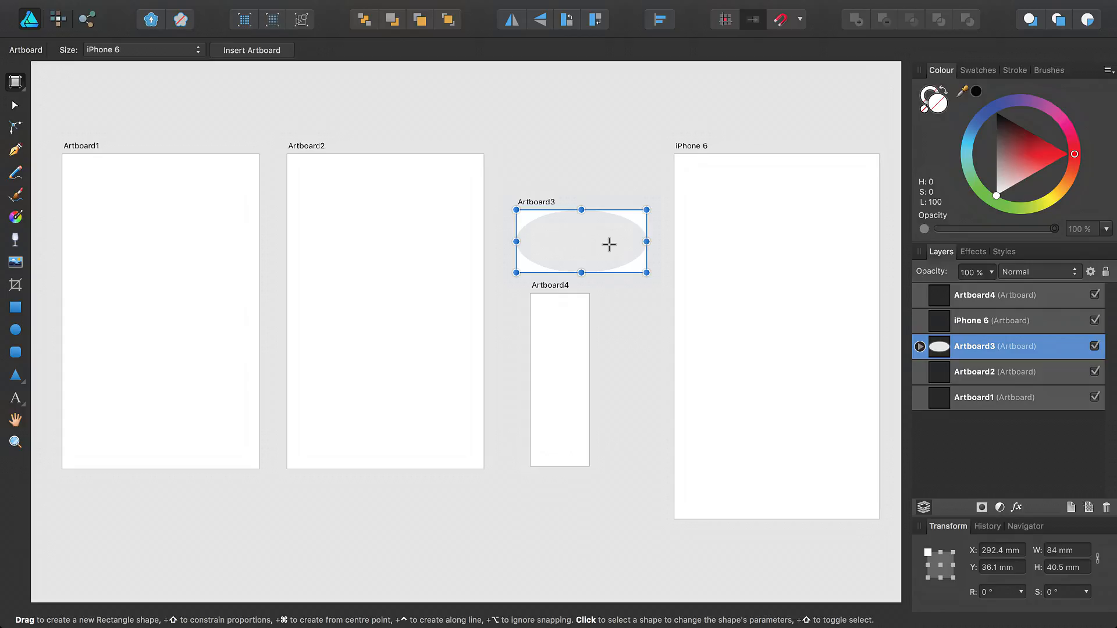
key(v)
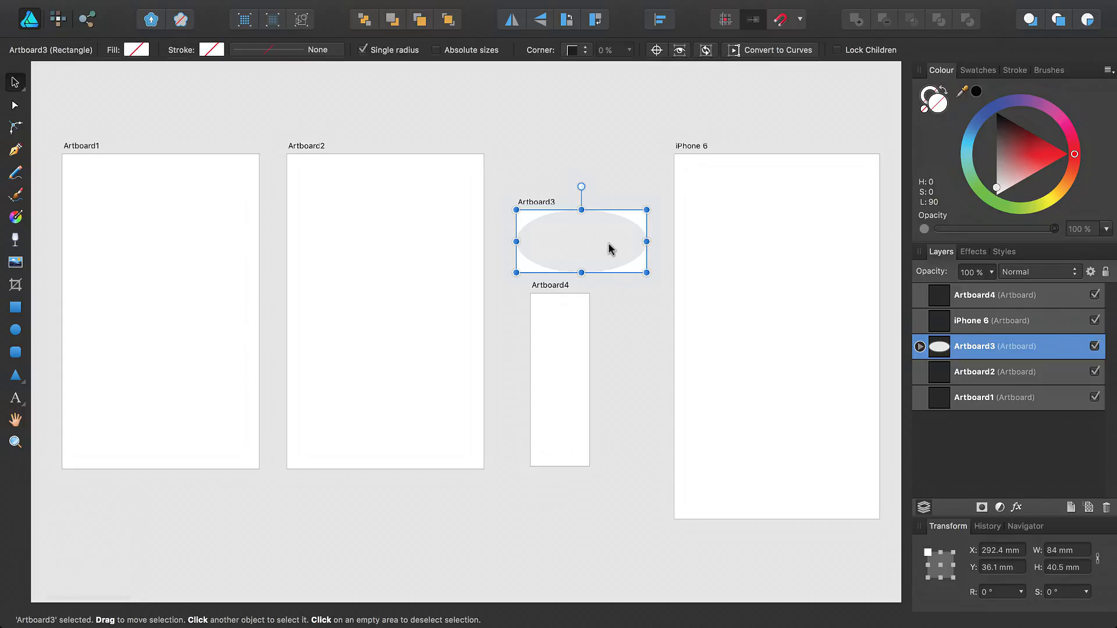
click(377, 217)
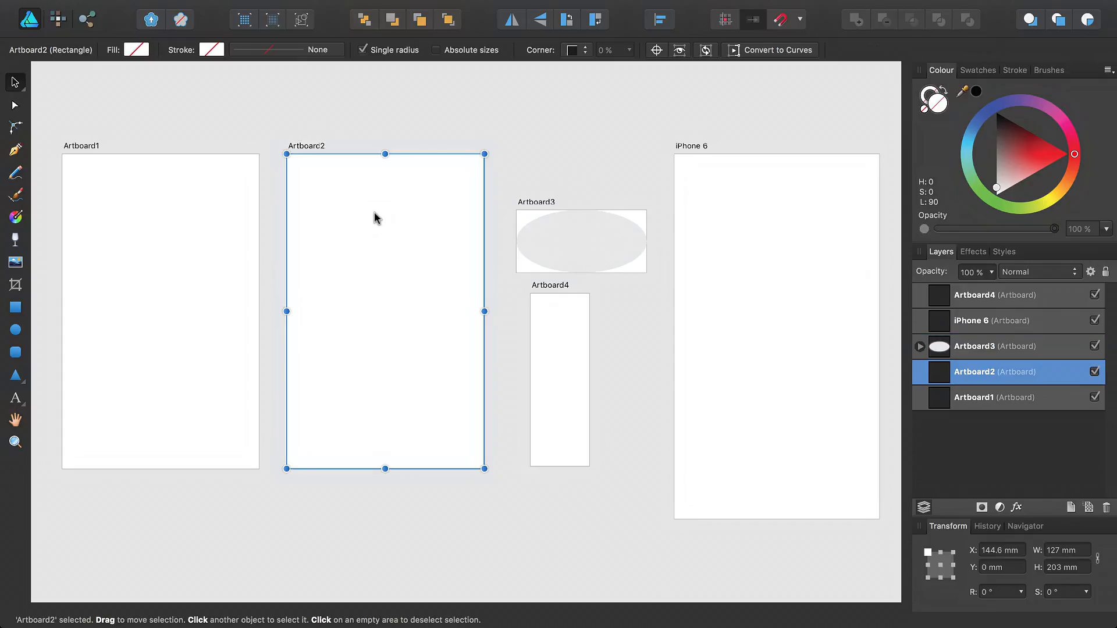
click(533, 207)
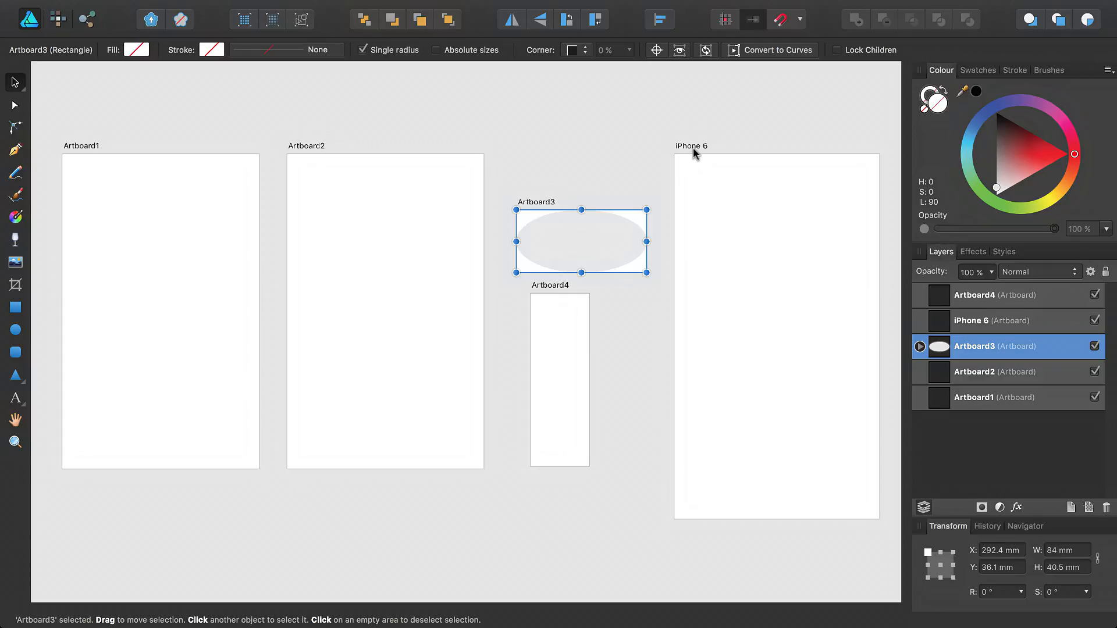
Step: Delete the iPhone 6 artboard and the ellipse's artboard, Artboard3
click(693, 148)
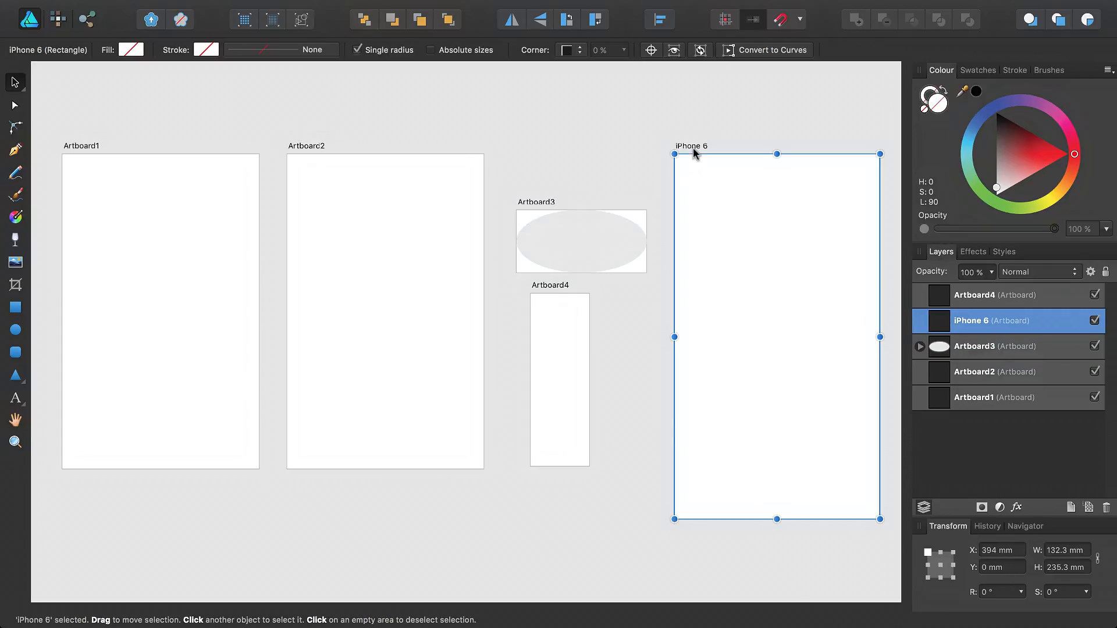
key(BackSpace)
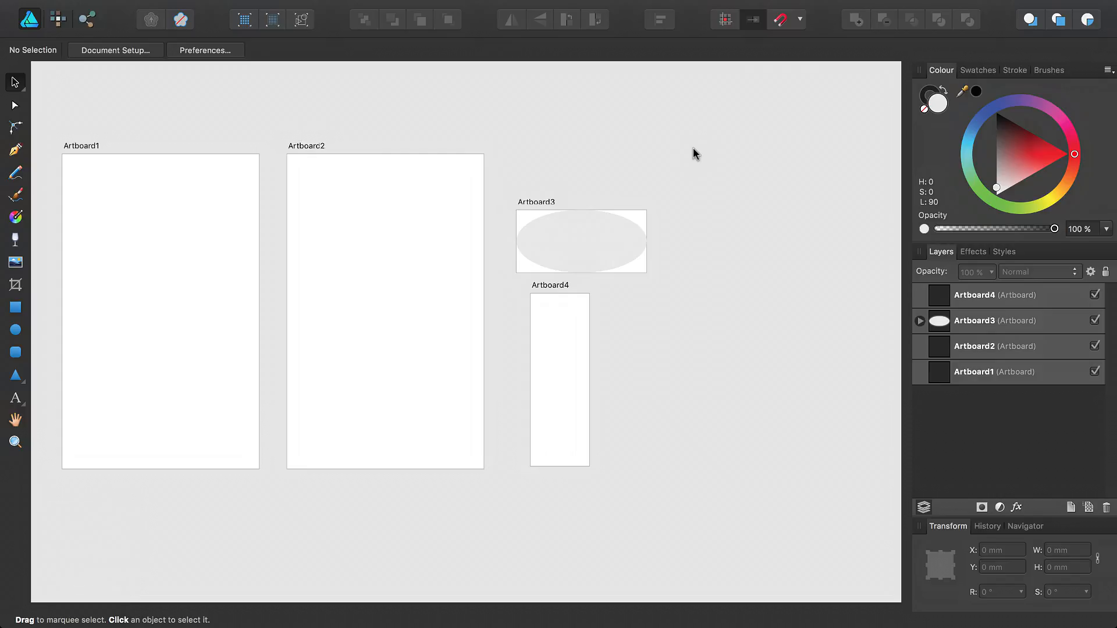
click(1033, 323)
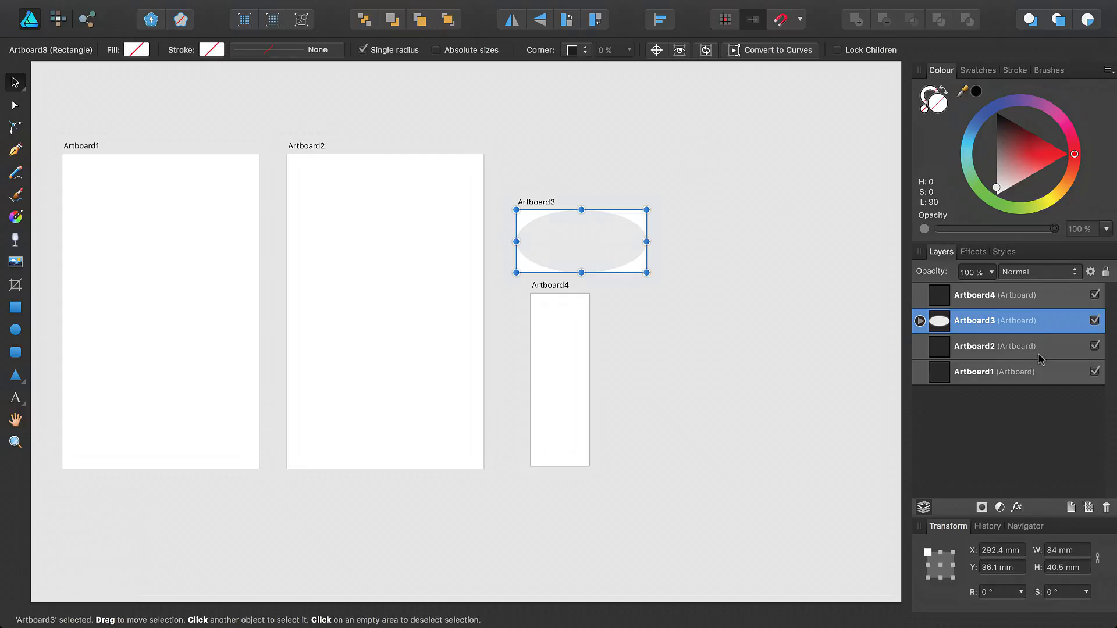
click(1107, 509)
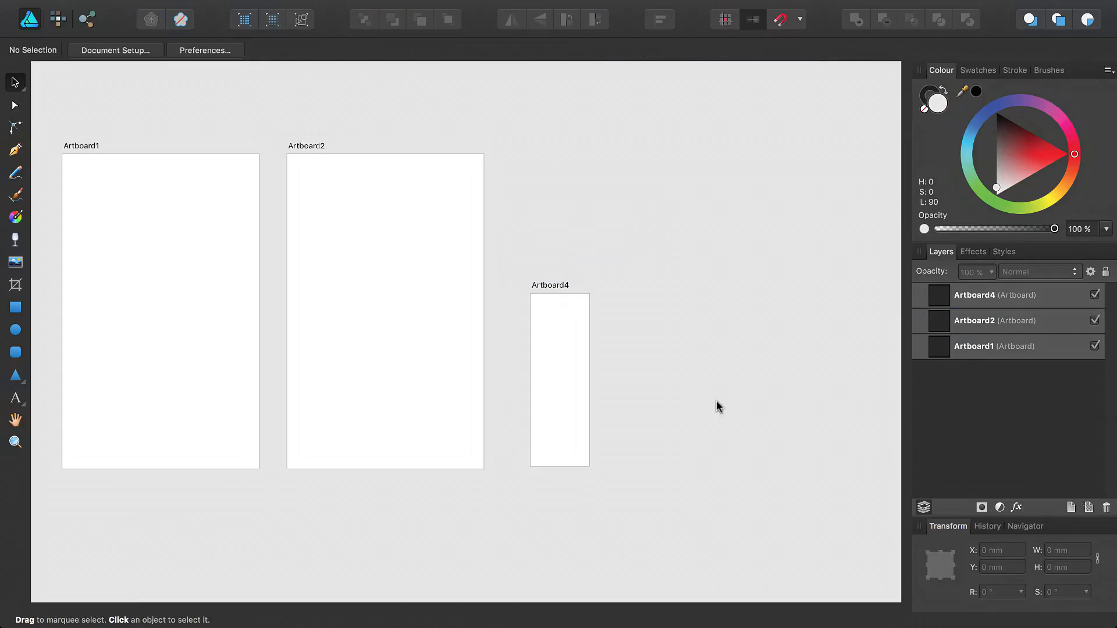
Step: Stretch Artboard4 up to near the other artboards' top edge, and set its width to 20 mm and height to 203 mm
click(583, 331)
drag(589, 294, 583, 154)
click(1073, 550)
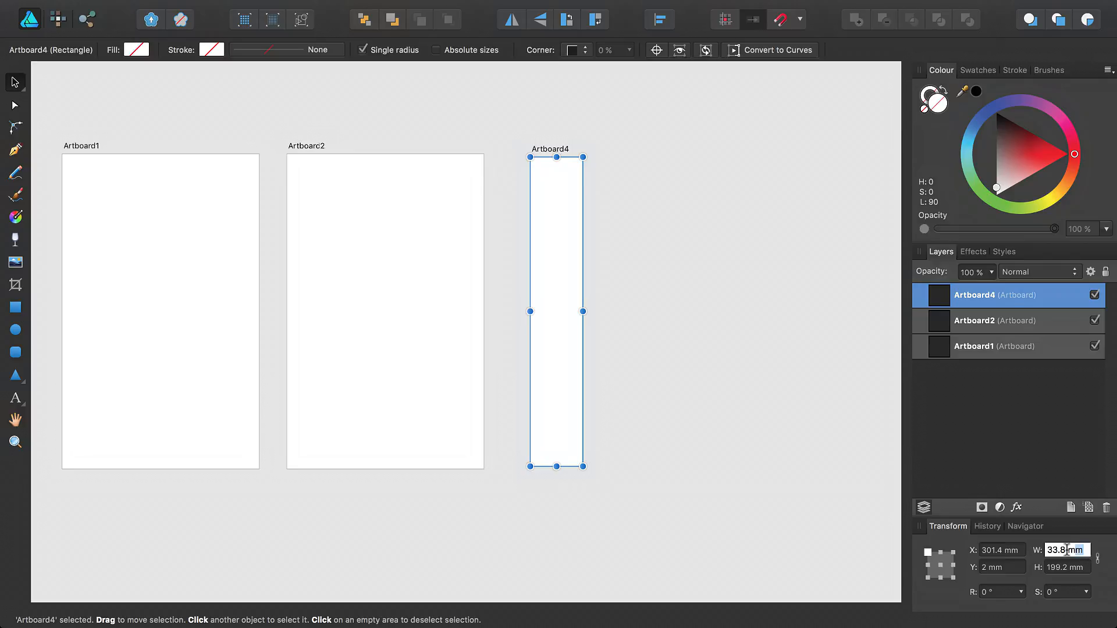
text(20)
key(Tab)
text(203)
key(Return)
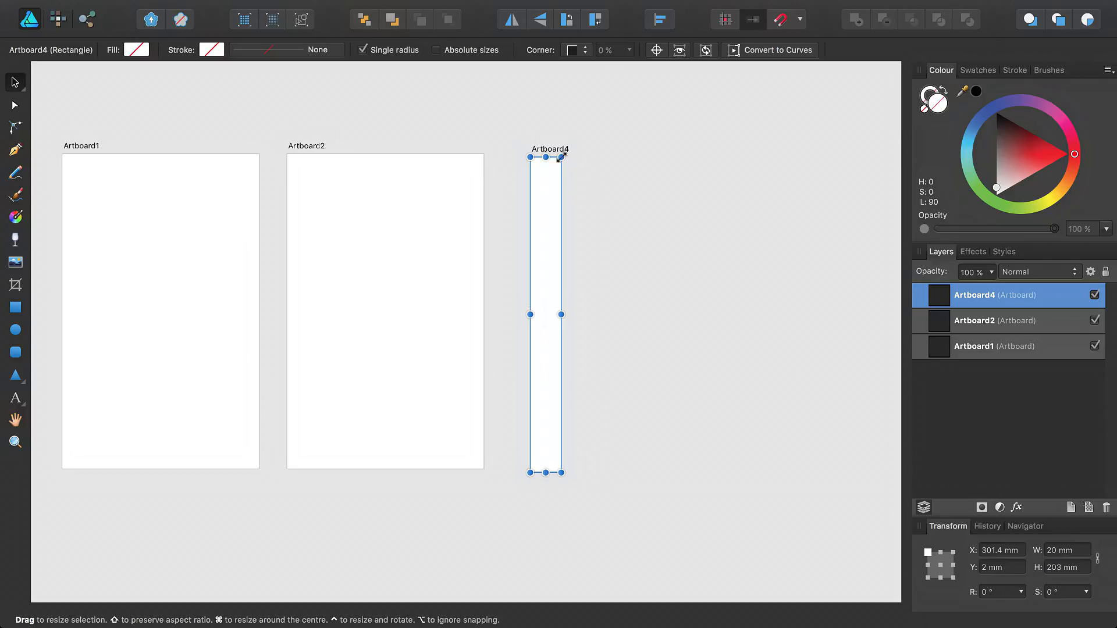
Step: Move Artboard4 between the two large artboards, and shift Artboard2 away to the right, to about X 190 mm, with the Artboard Tool
drag(550, 153, 273, 177)
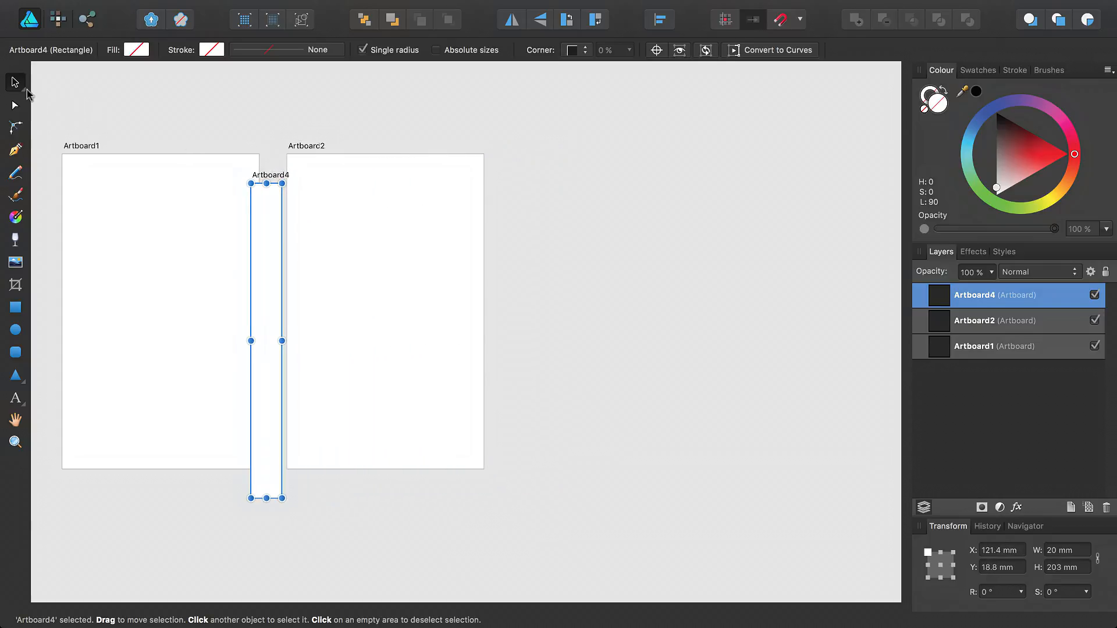
click(24, 90)
click(58, 103)
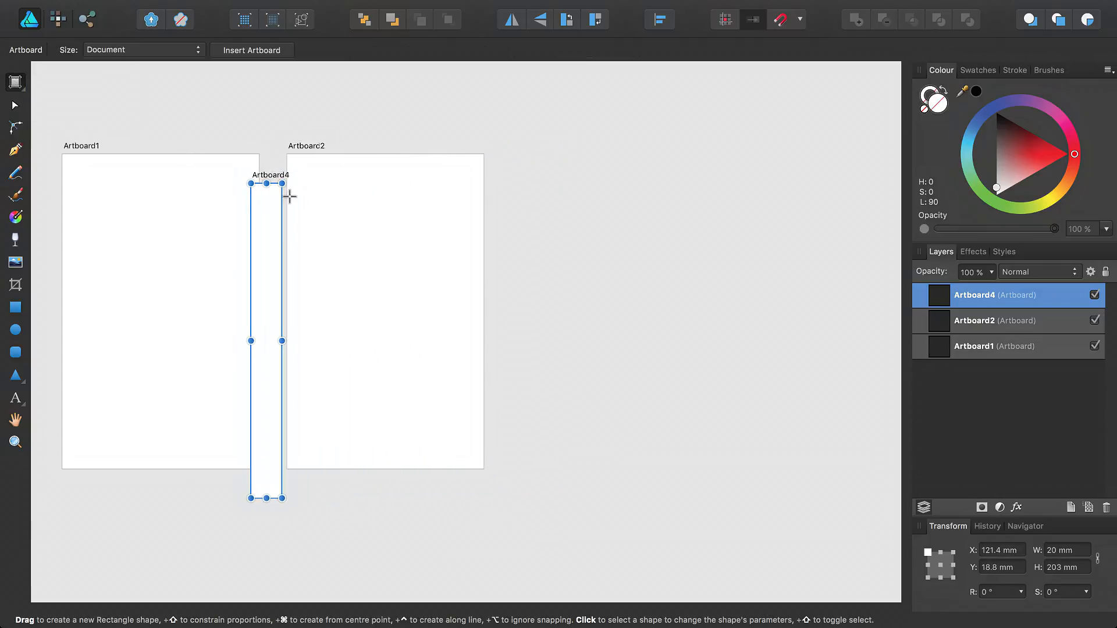
drag(405, 218, 471, 224)
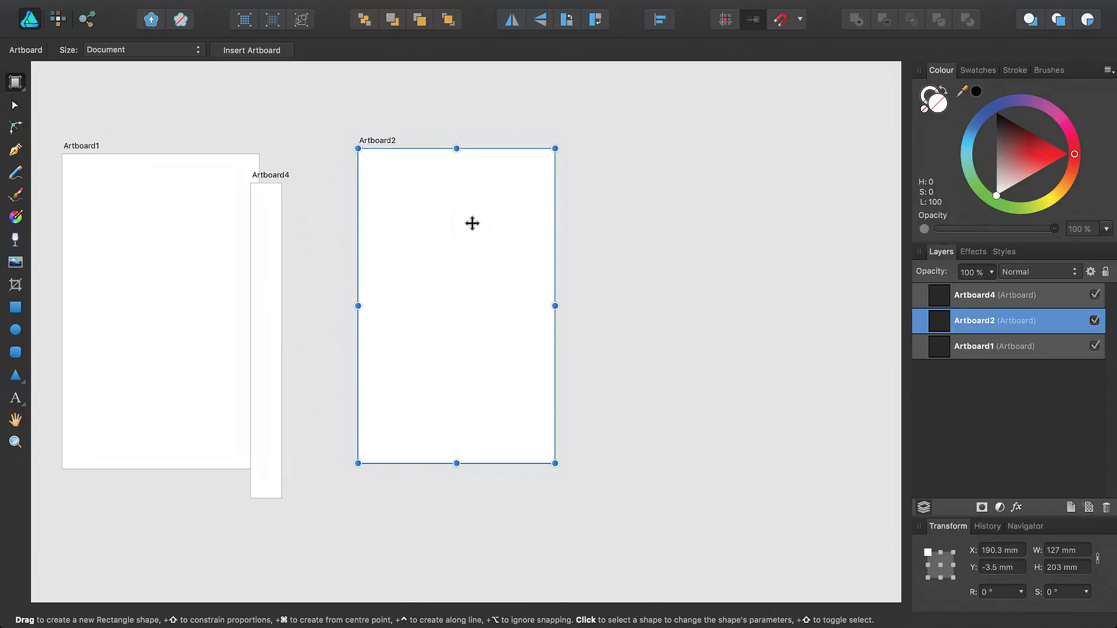
Step: Align the tops of all three artboards and space them horizontally with a 0 mm gap, with Auto Distribute off
click(968, 301)
shift+click(973, 348)
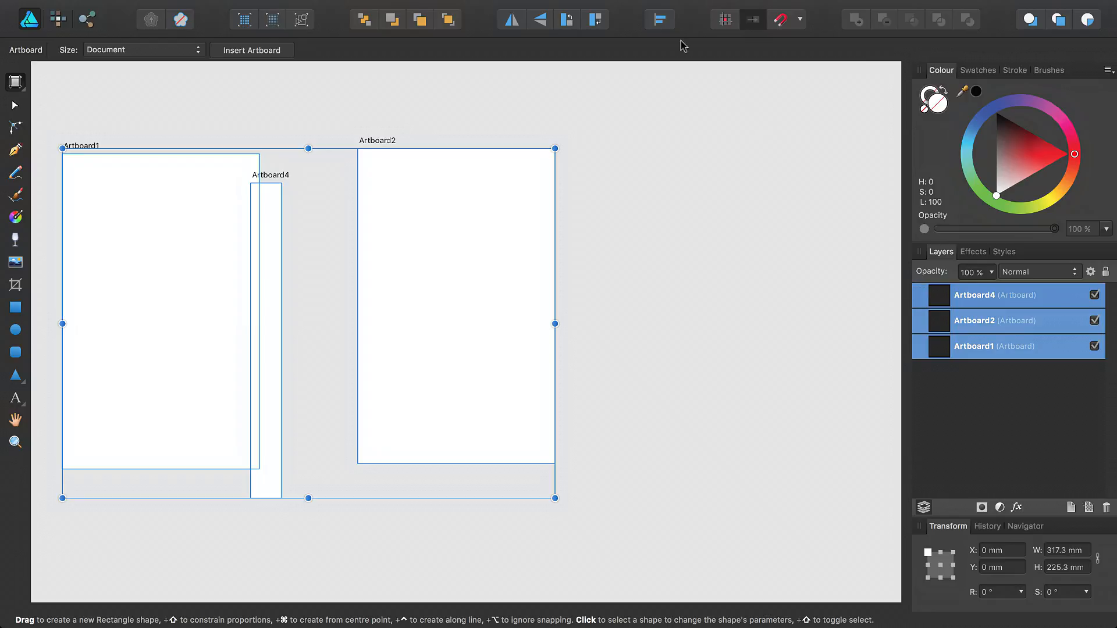
click(661, 21)
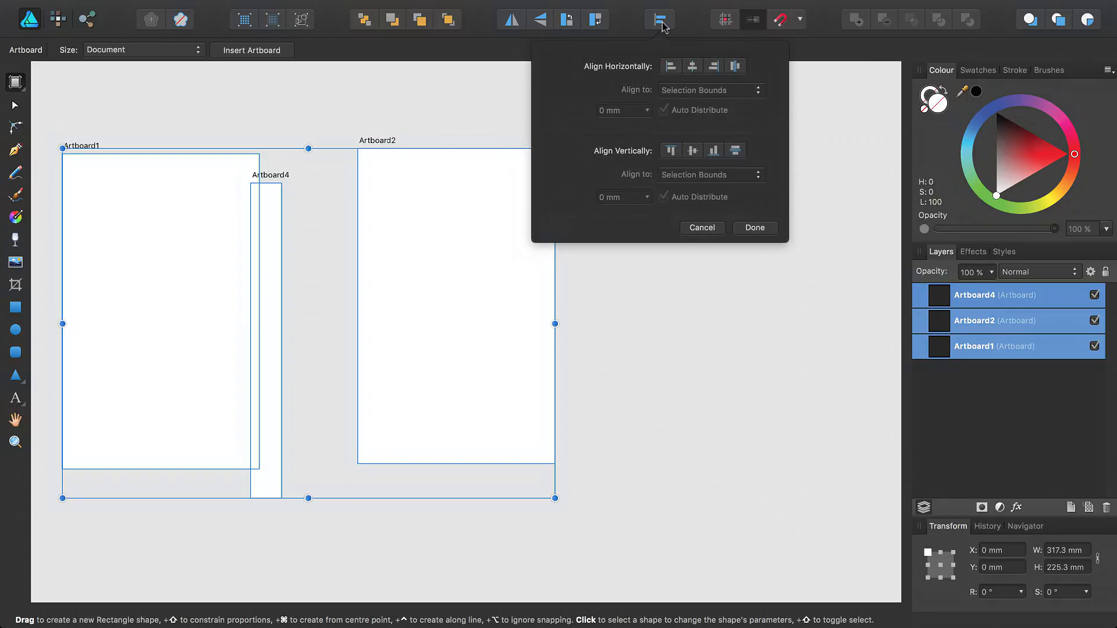
click(671, 151)
click(733, 67)
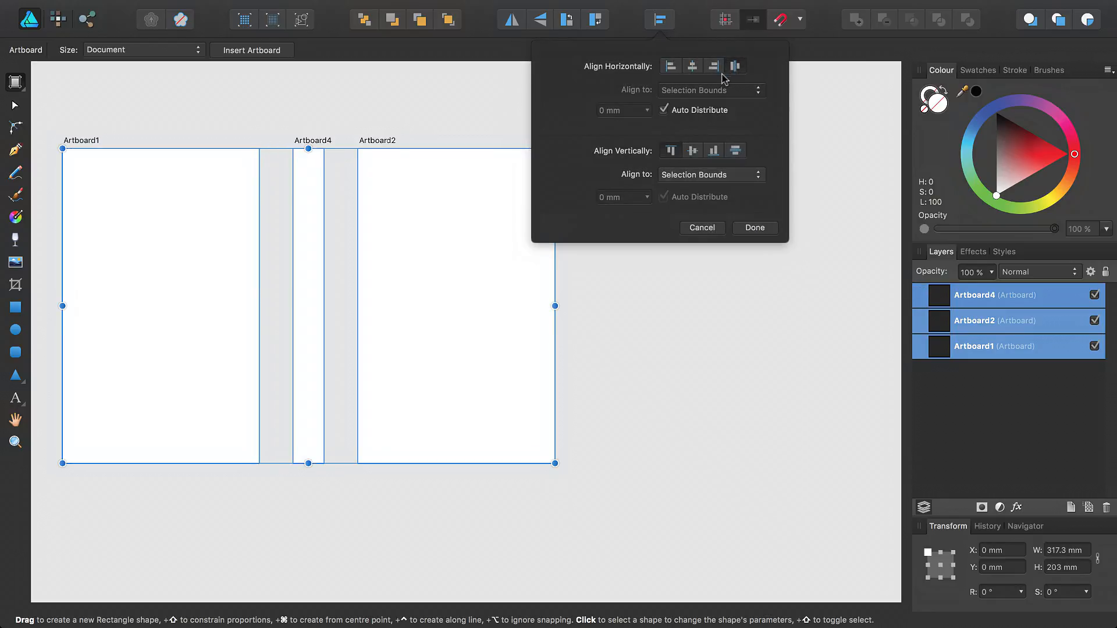
click(665, 110)
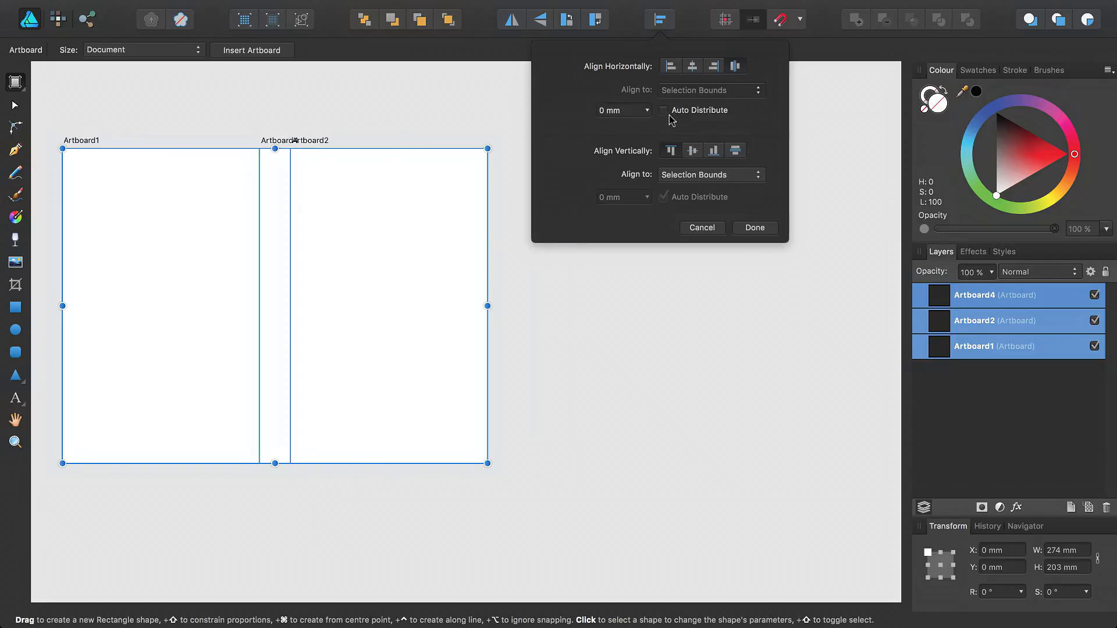
click(750, 228)
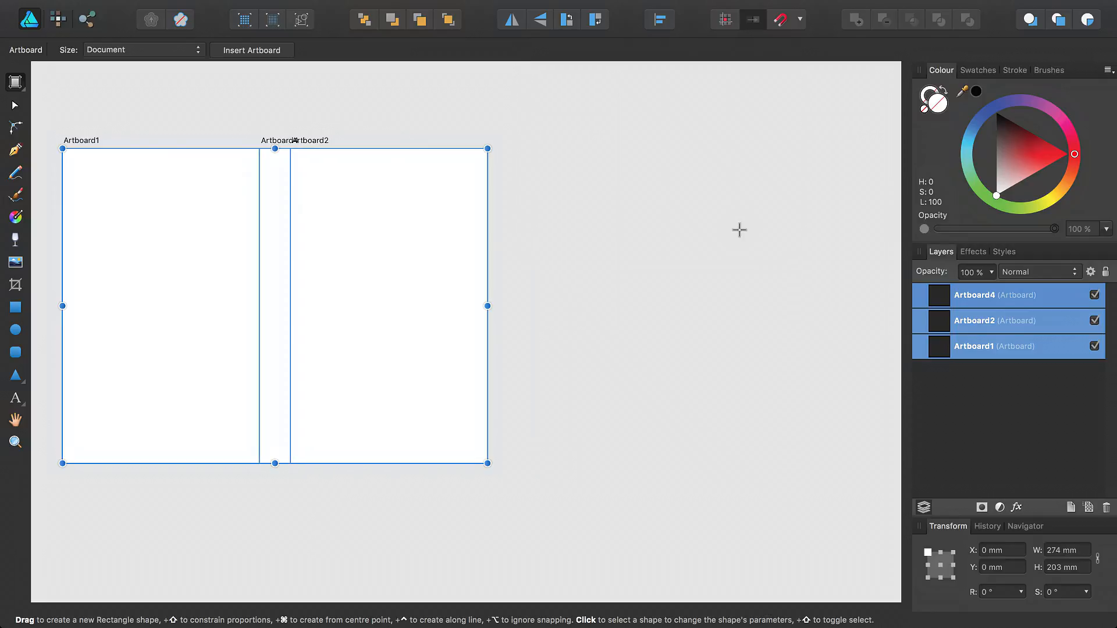
Step: Rename Artboard1 as Back
click(956, 345)
double_click(966, 346)
text(B)
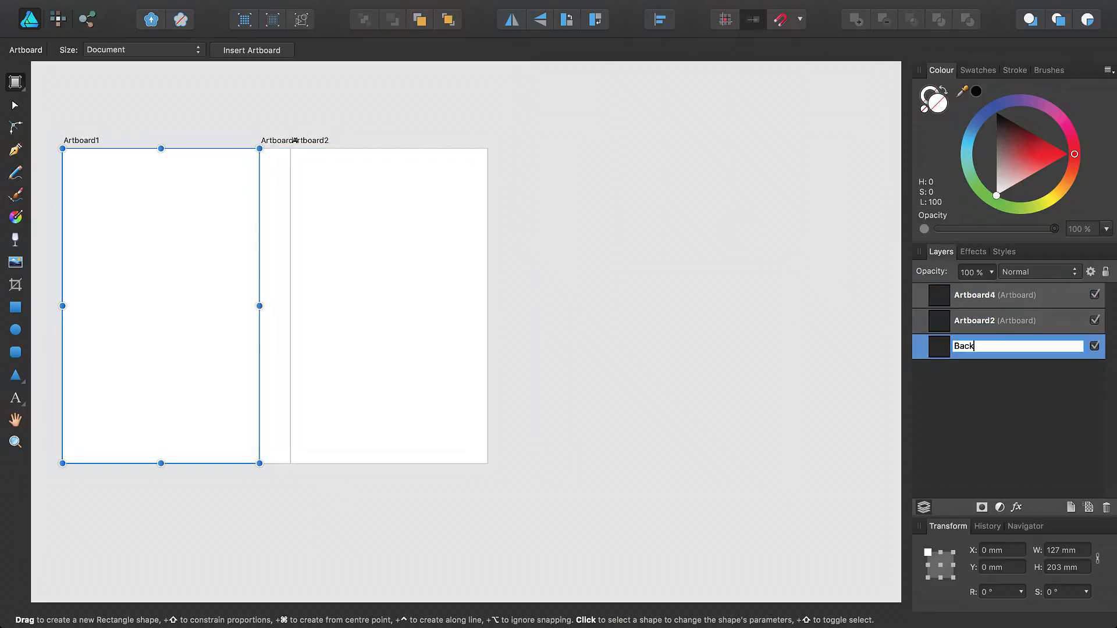
text(ack)
key(Return)
Step: Rename Artboard2 as Front
double_click(966, 321)
text(Fr)
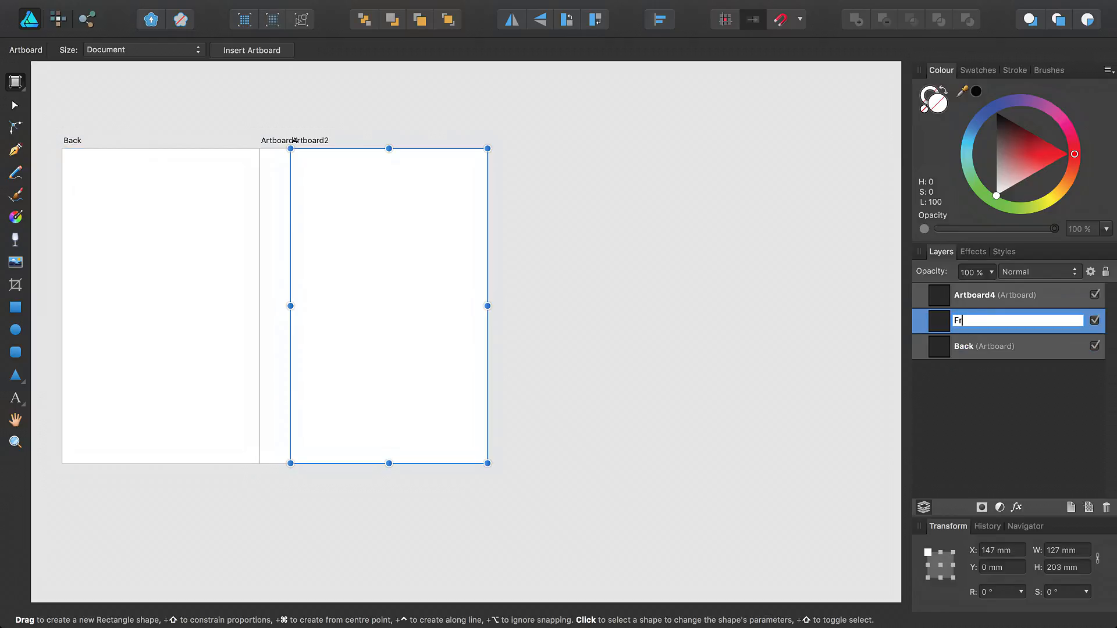
text(ont)
key(Return)
Step: Rename the narrow middle artboard, Artboard4, as Spine
click(967, 300)
double_click(966, 295)
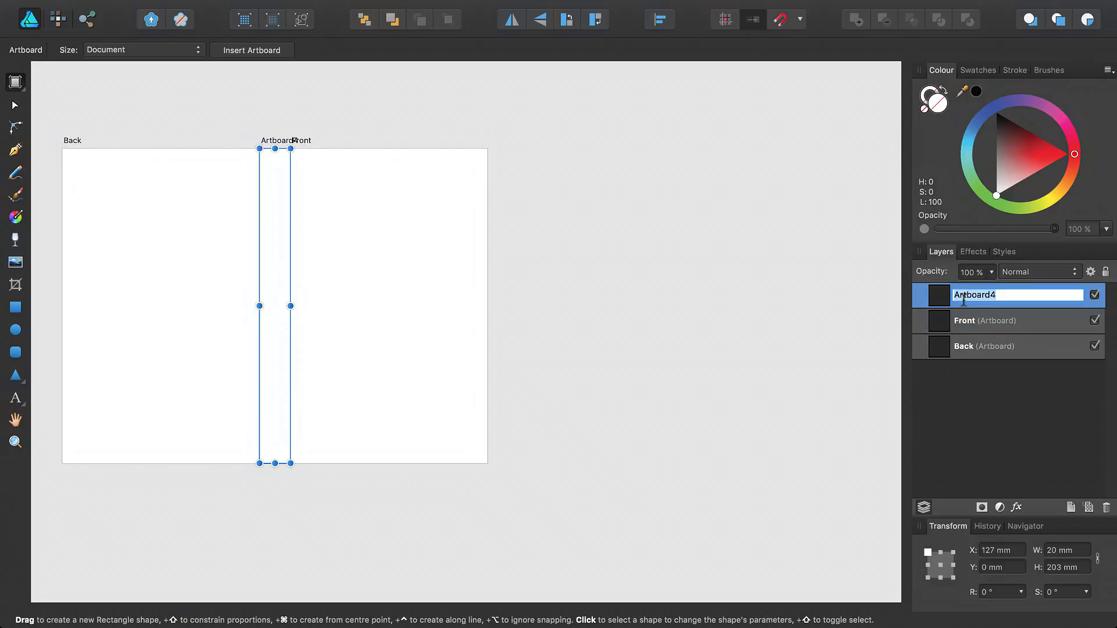
text(Spine)
key(Return)
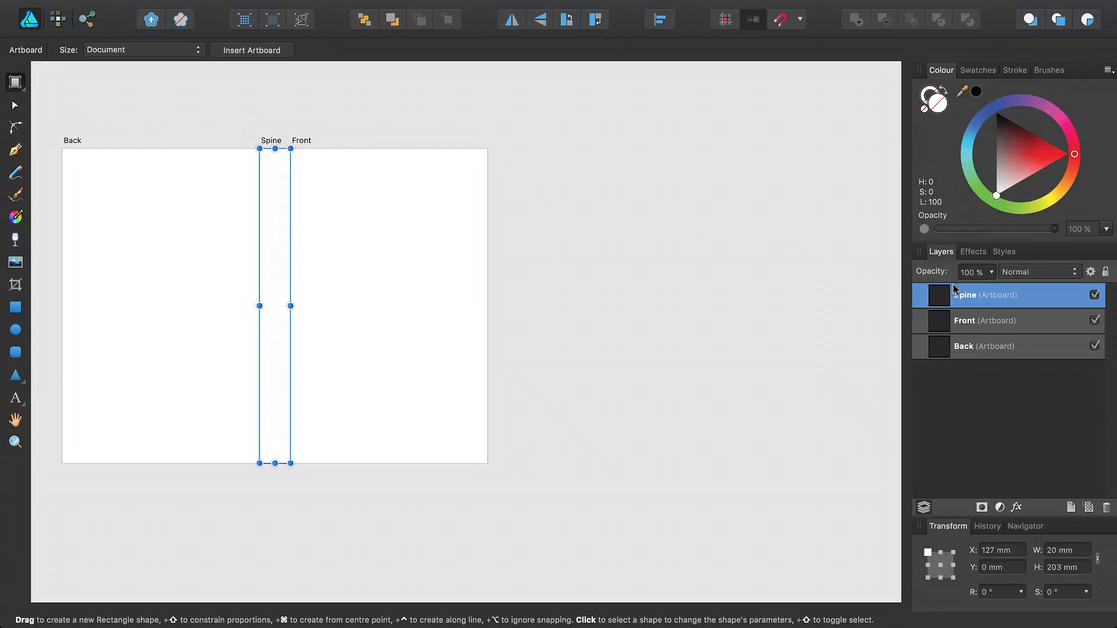
Step: Reorder the layers so that Spine sits between Front and Back, and select each artboard in turn from Back to Front
drag(977, 299, 945, 336)
click(973, 348)
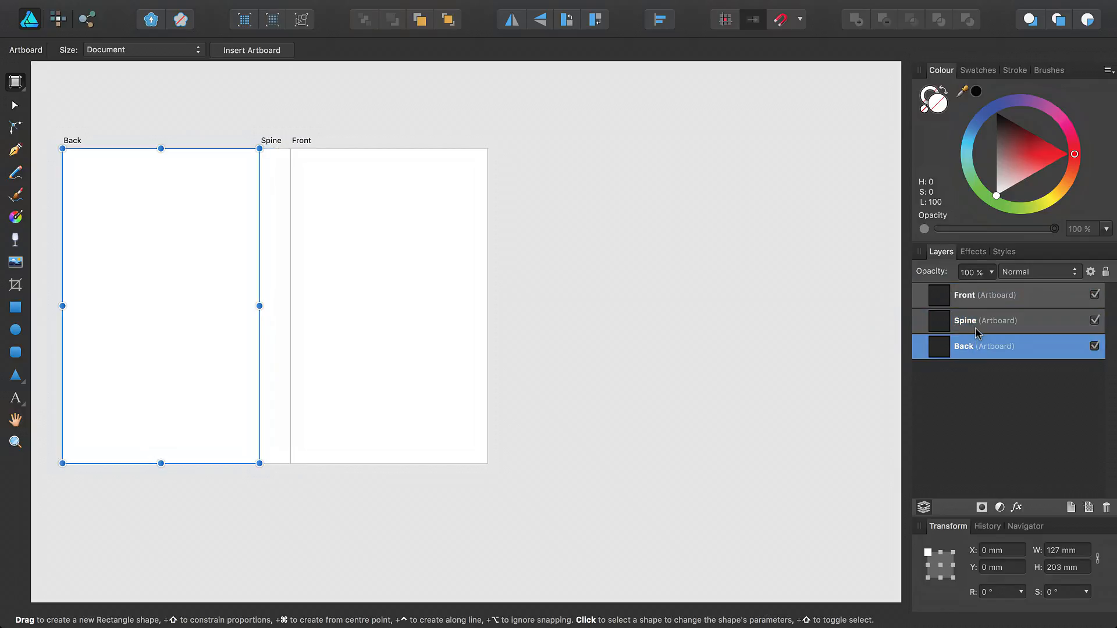
click(978, 321)
click(977, 298)
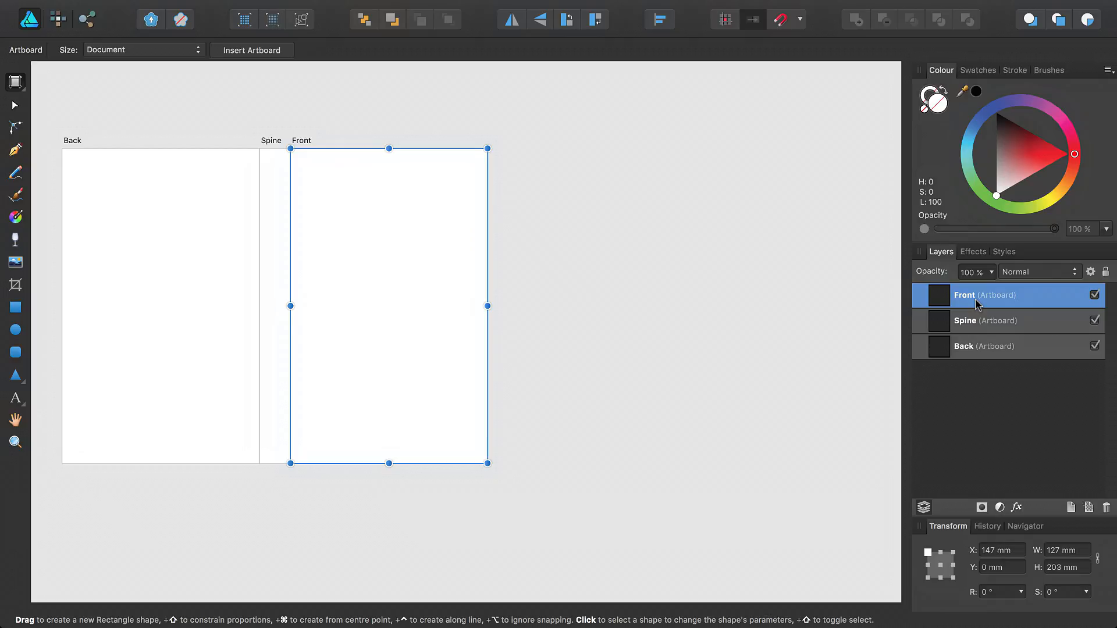
Step: Select the Spine artboard briefly and make Front the active artboard for adding content
key(super+0)
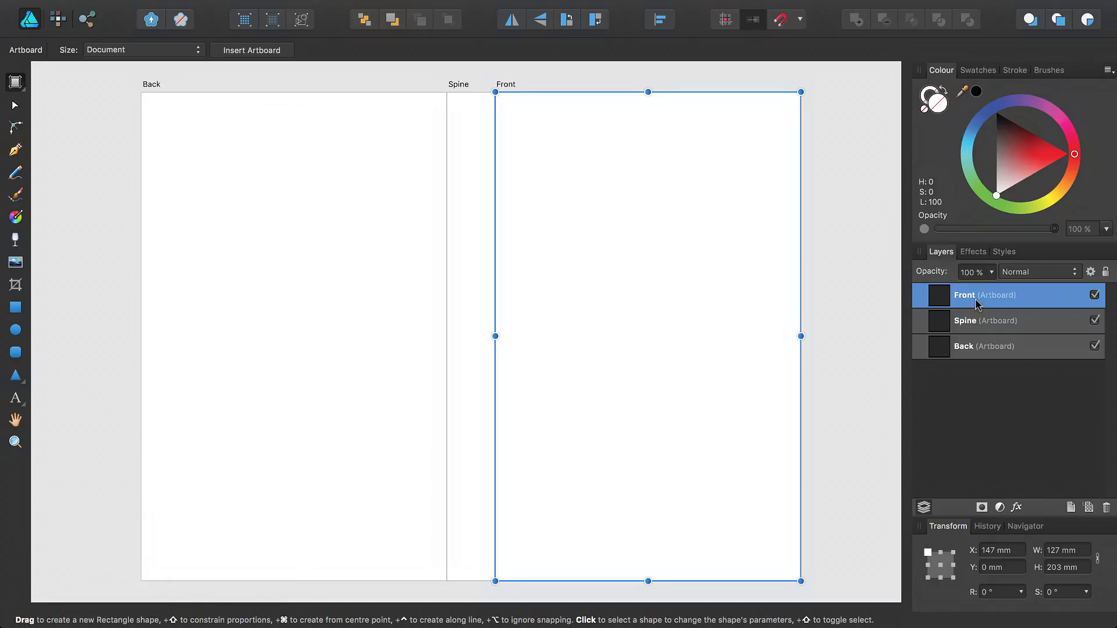
click(984, 322)
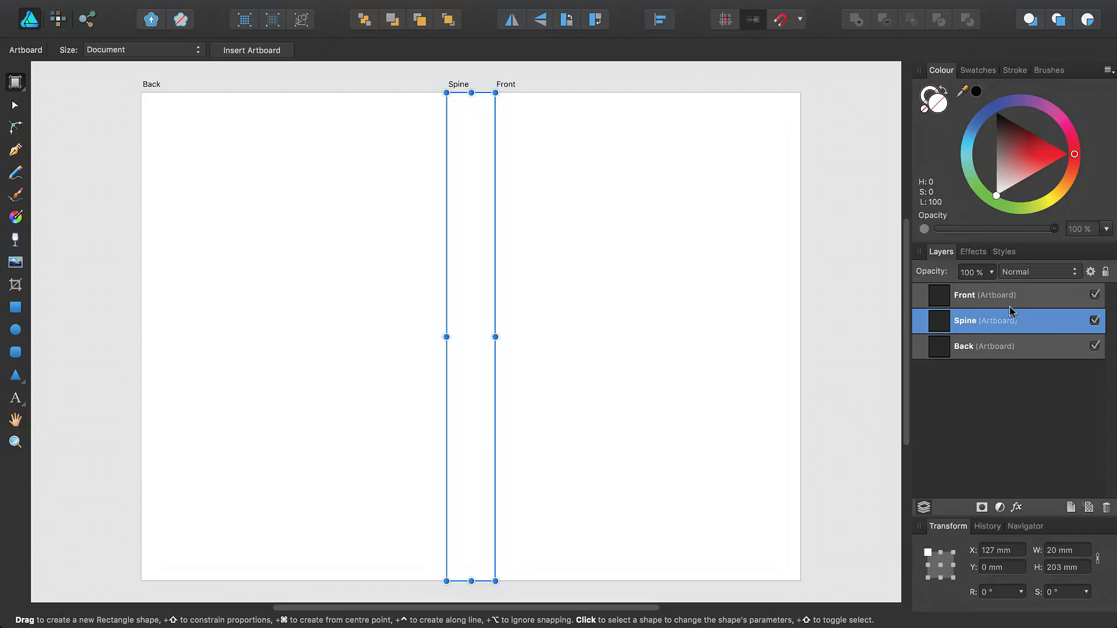
click(1026, 297)
key(shift+super+0)
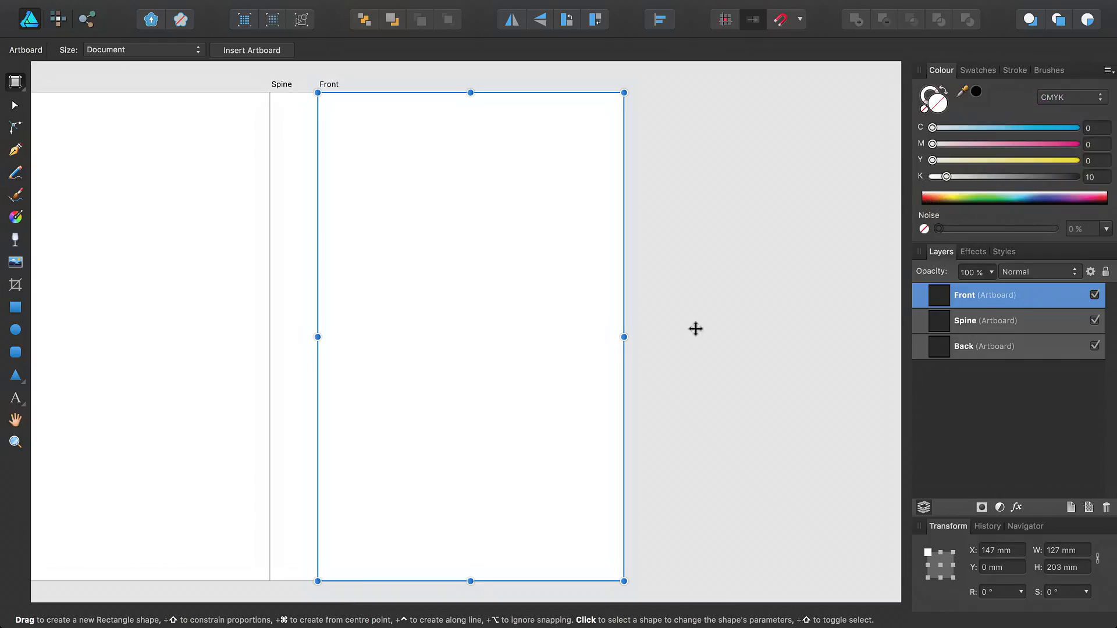
Step: Add centred American Typewriter art text "black cherry red" on three lines at about 59.1 pt, placed in the upper middle of the Front artboard
click(16, 400)
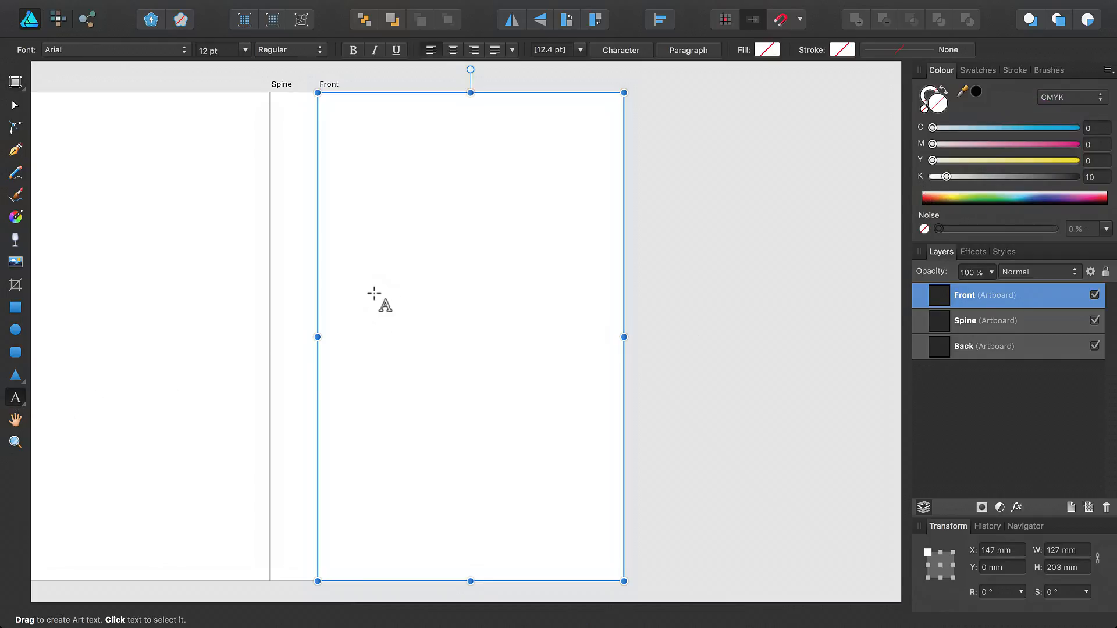
click(162, 54)
click(167, 184)
drag(415, 175, 449, 222)
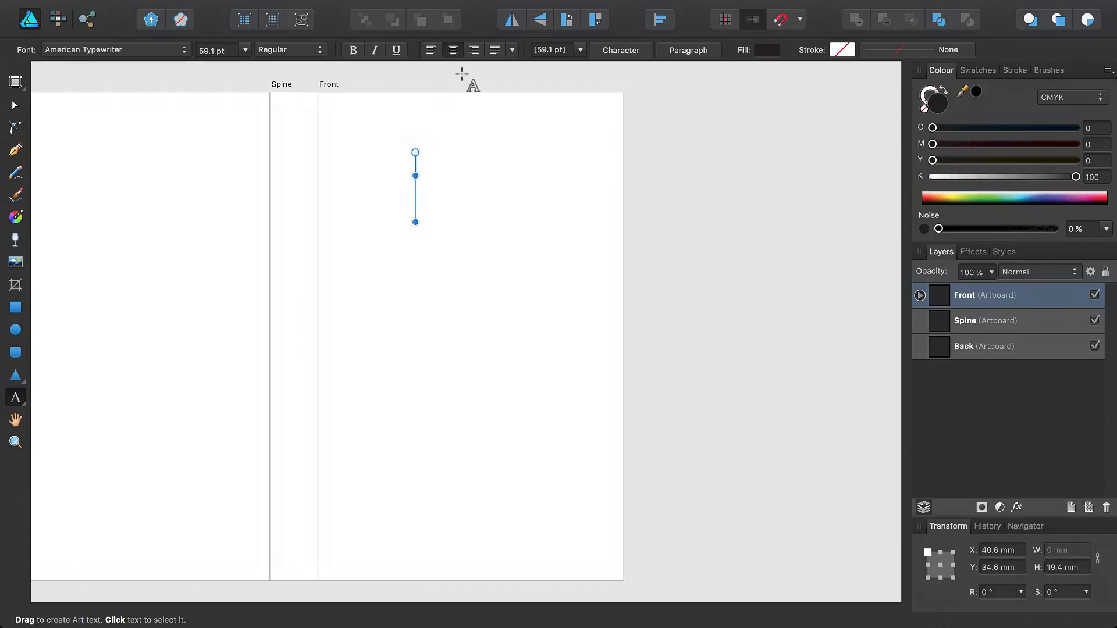
text(black)
key(Return)
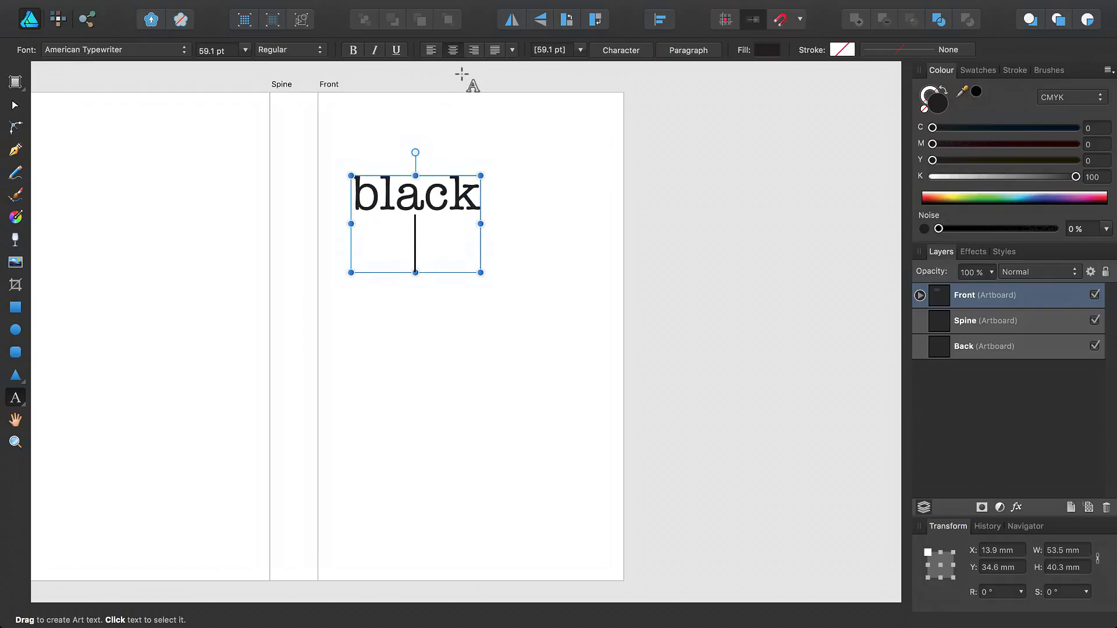
text(cherry)
key(Return)
text(red)
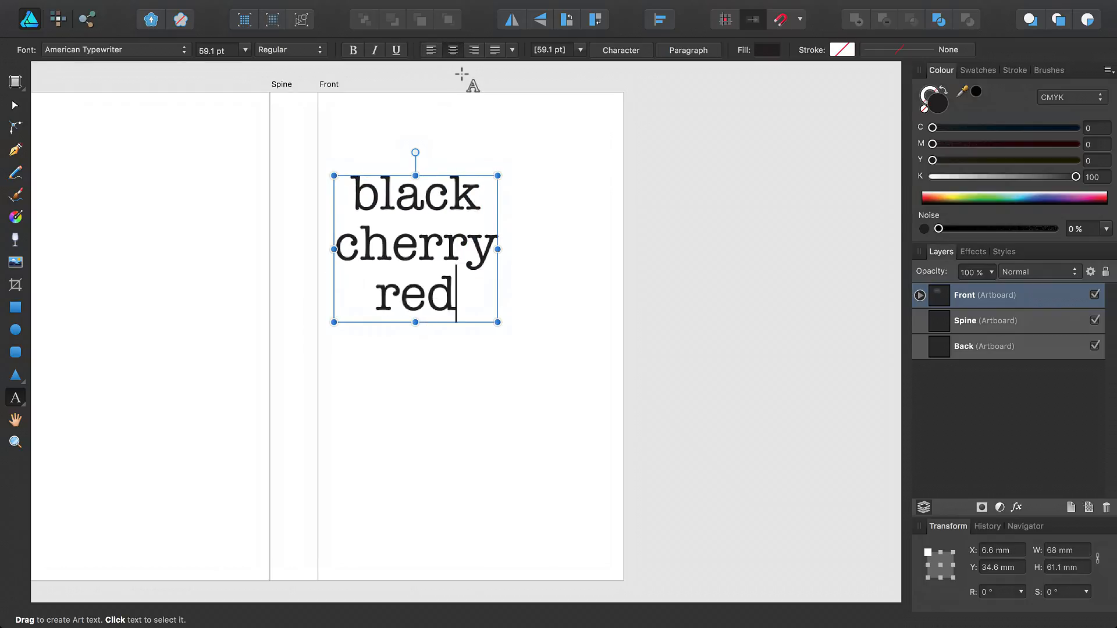
key(Escape)
drag(436, 249, 480, 234)
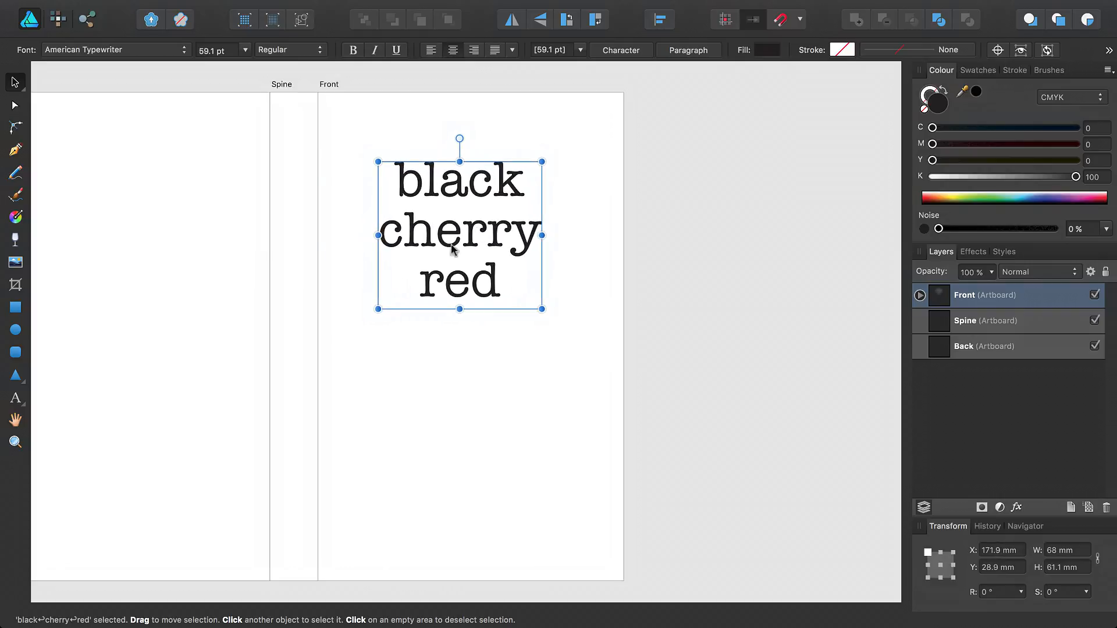
Step: Add the art text "a novel" near the bottom of the Front artboard, and scale it down to about 37.7 pt
click(16, 397)
click(451, 465)
text(a n)
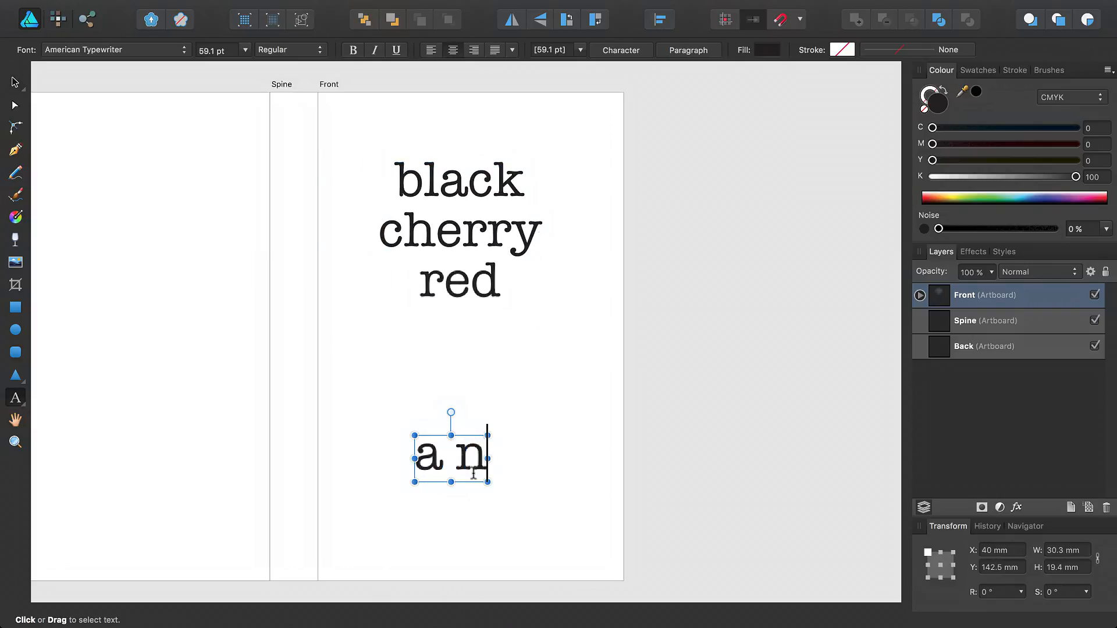
text(ovel)
drag(537, 481, 499, 509)
key(Escape)
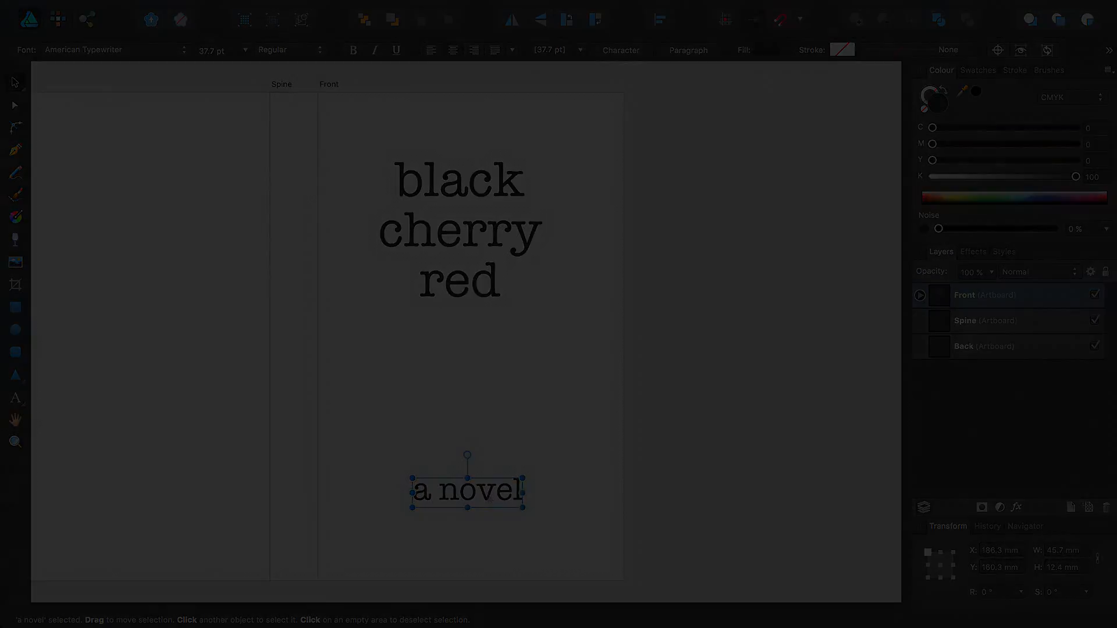